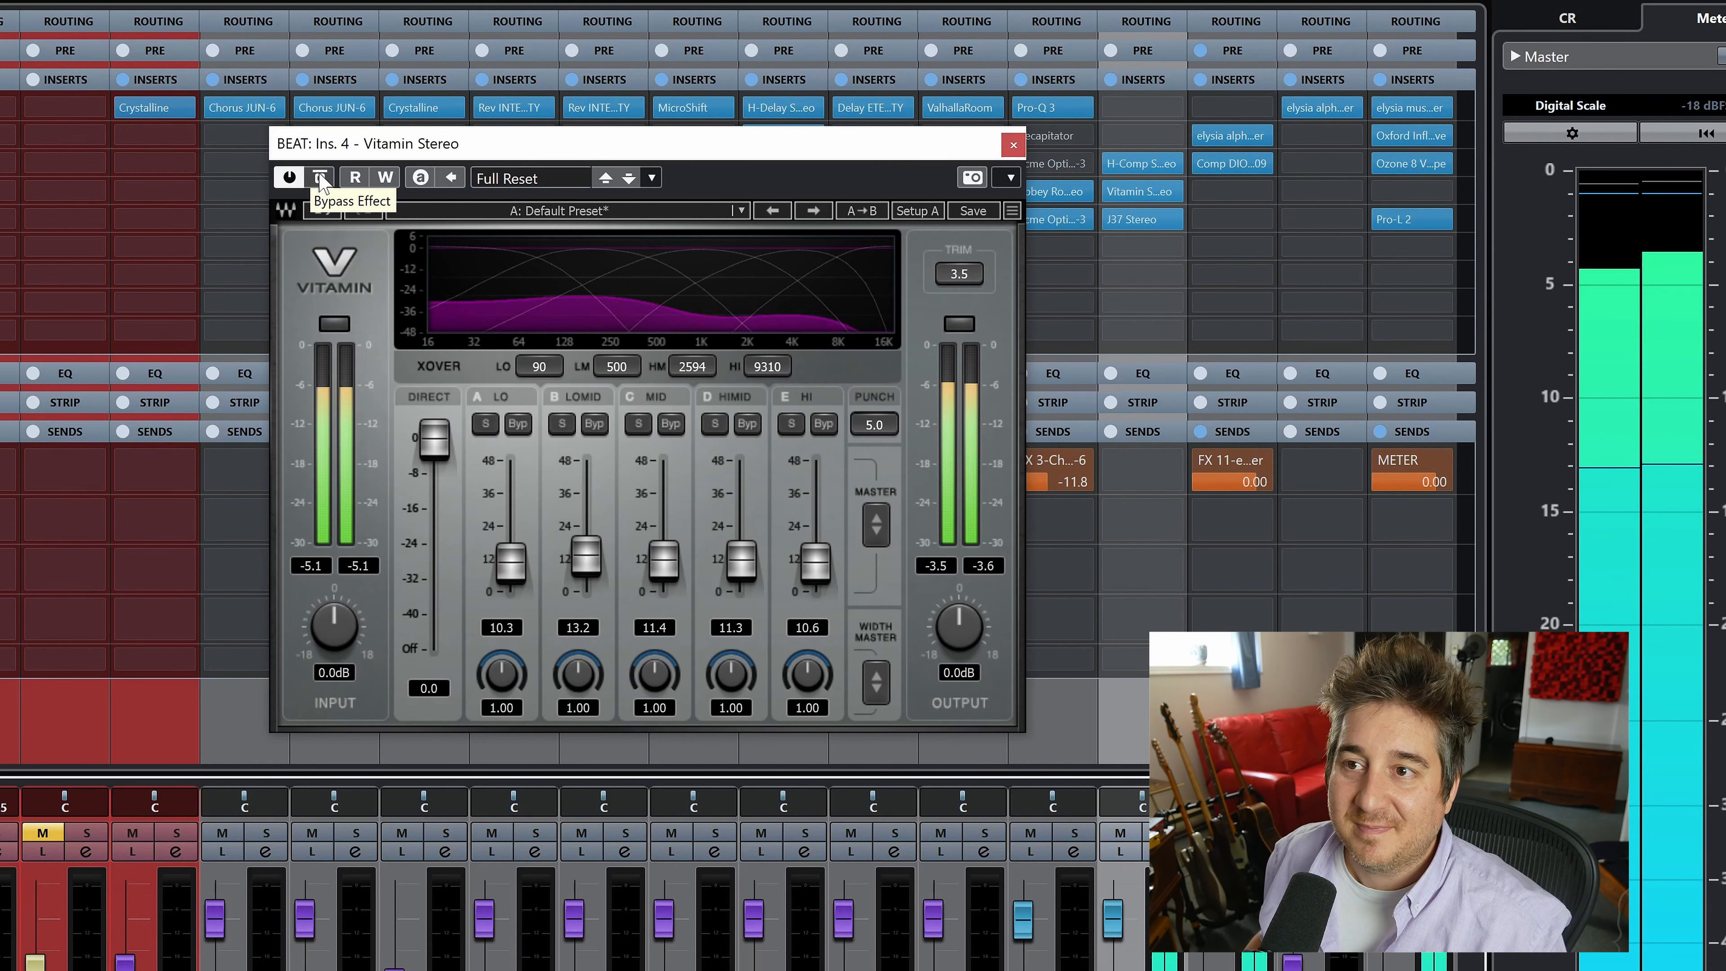
# Step: Solo the BEAT channel and compare its sound with the Vitamin plug-in bypassed and active, ending with playback stopped
pyautogui.click(320, 178)
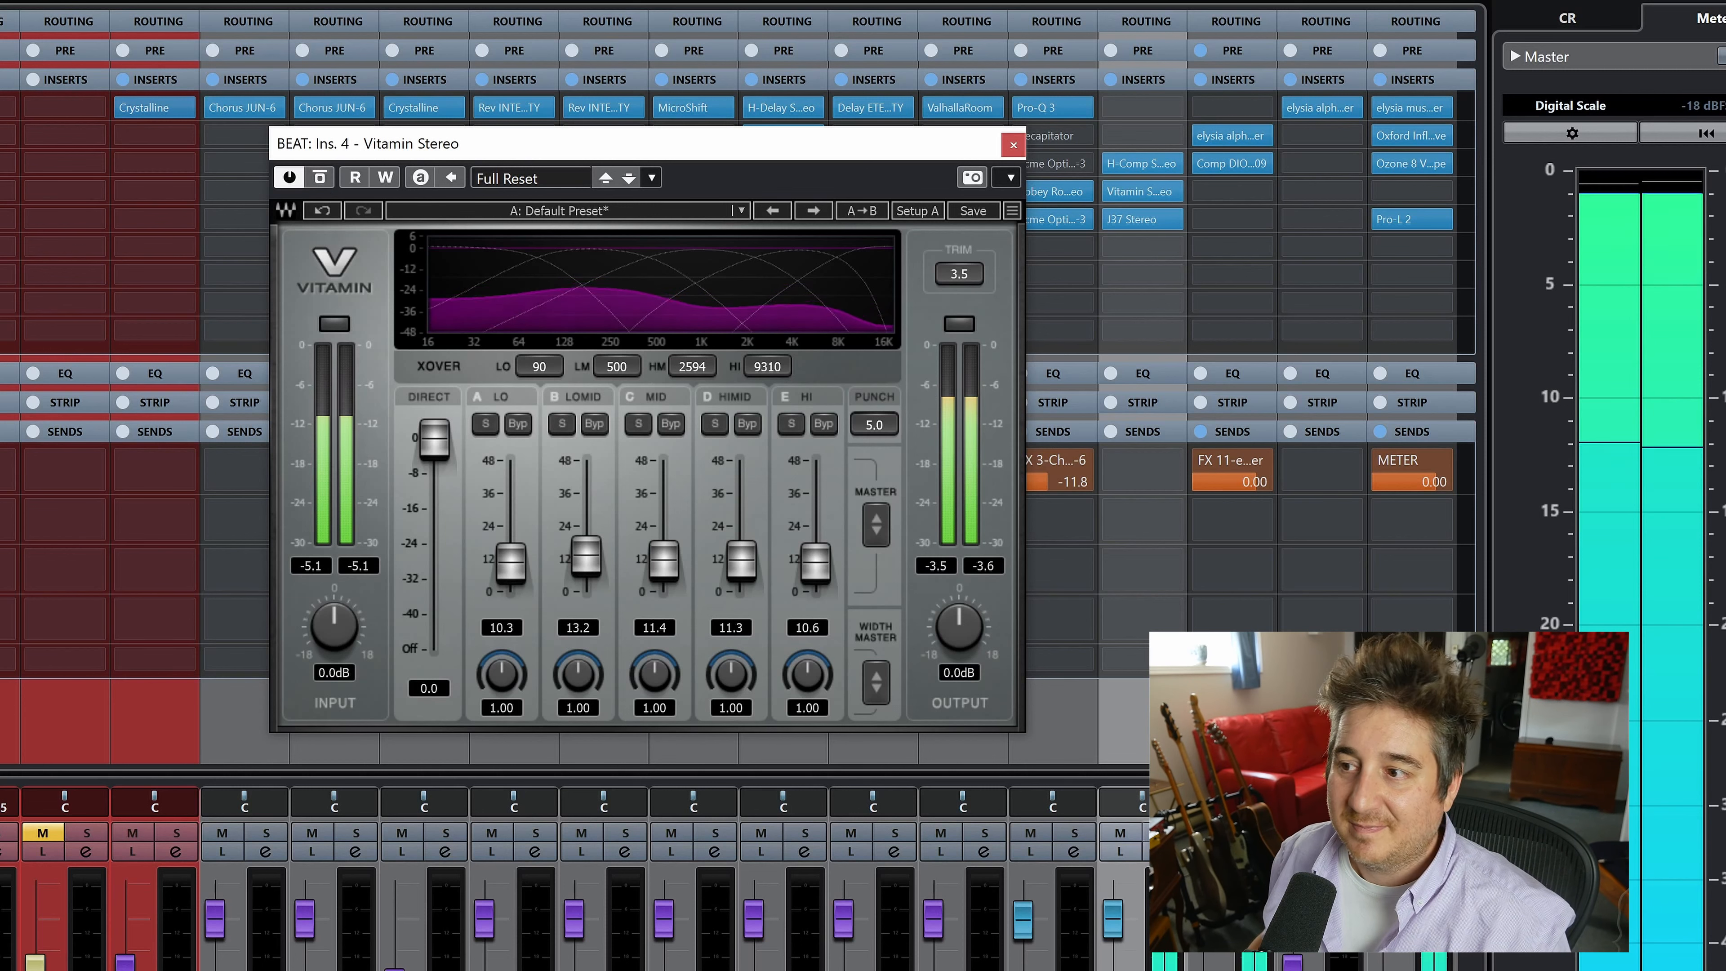
pyautogui.click(1146, 834)
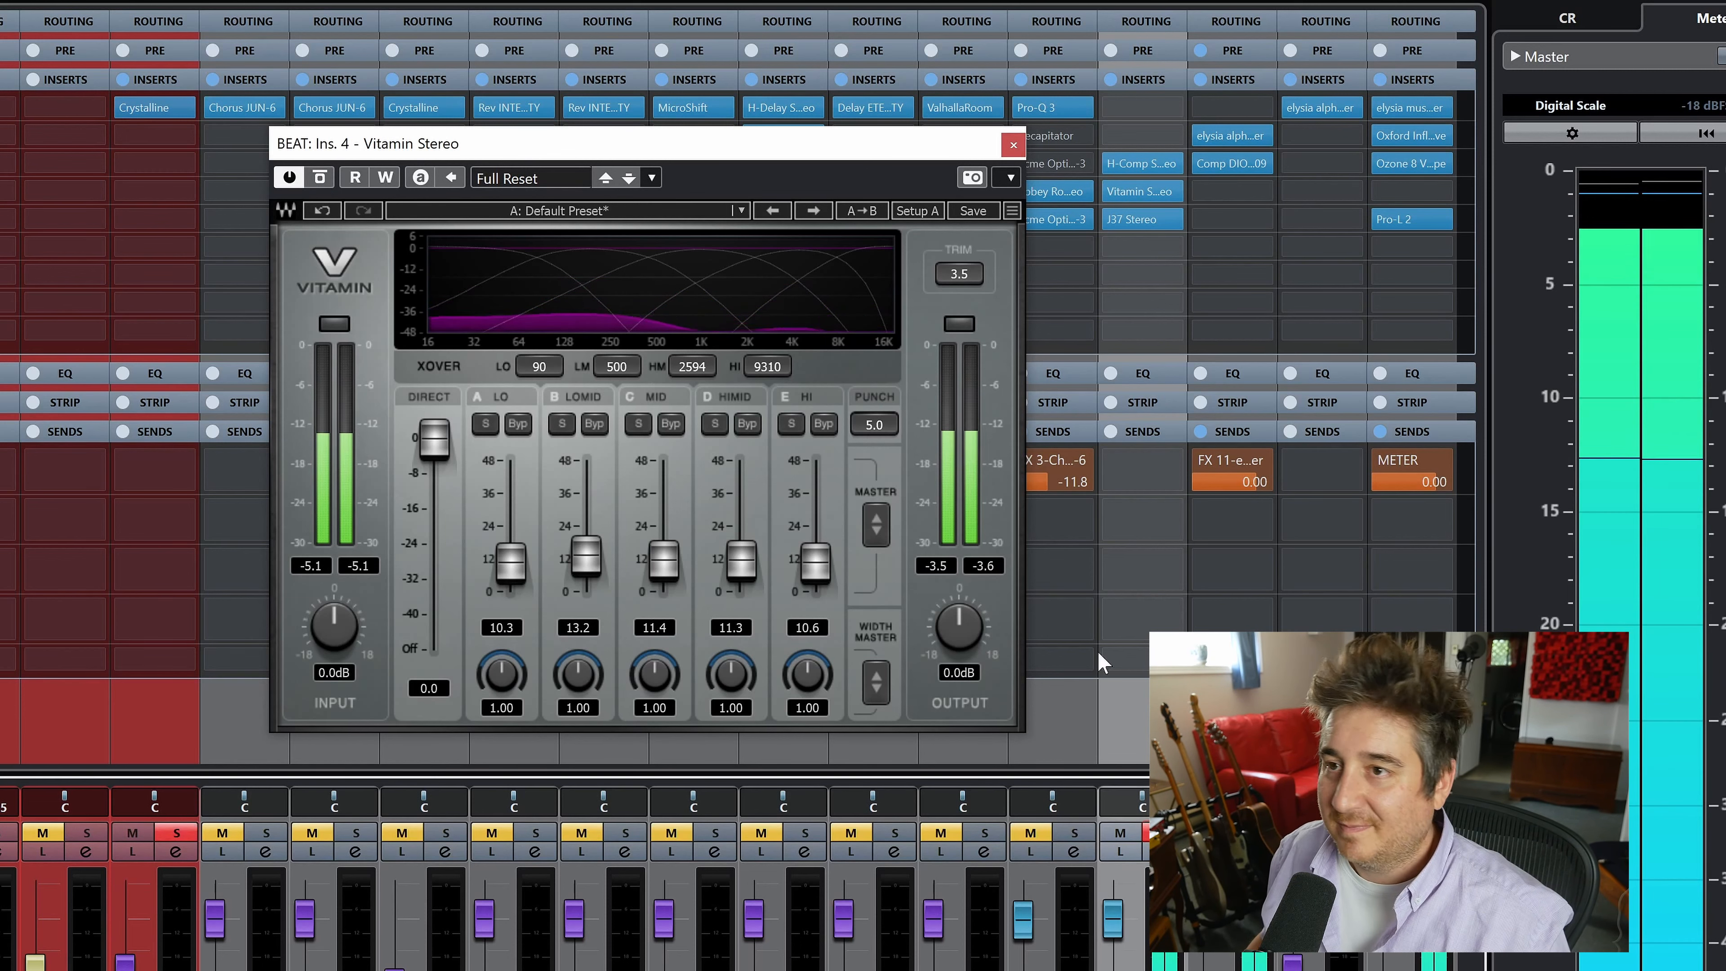
pyautogui.click(320, 178)
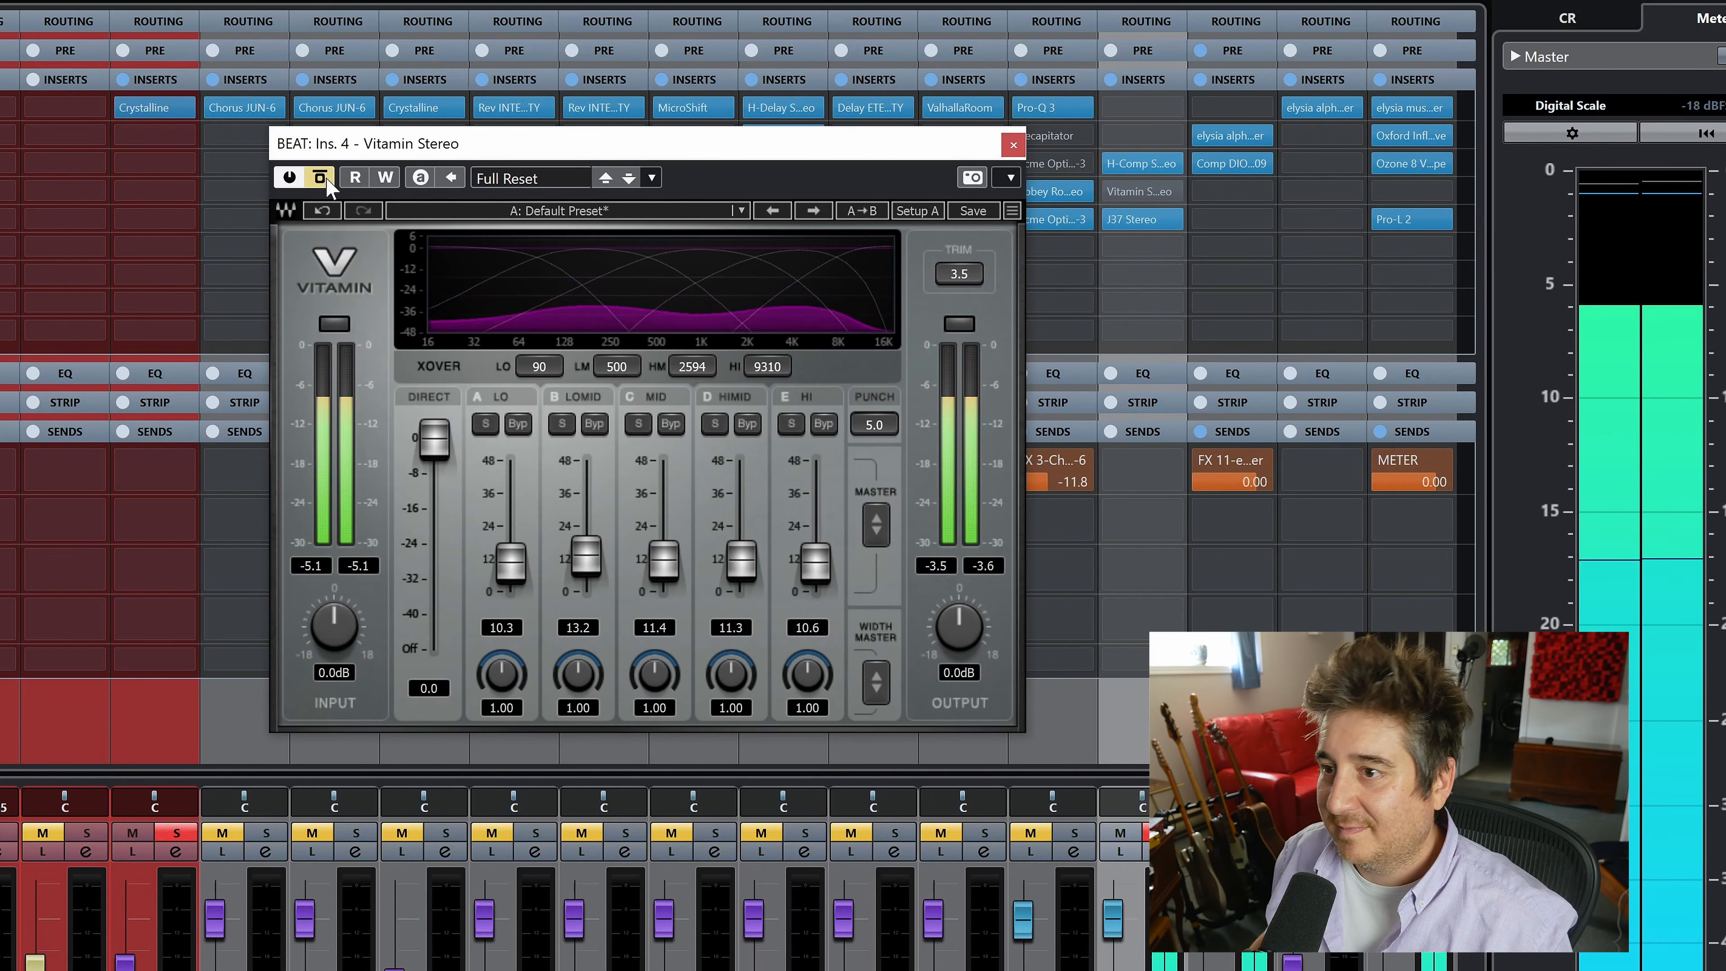
pyautogui.click(327, 180)
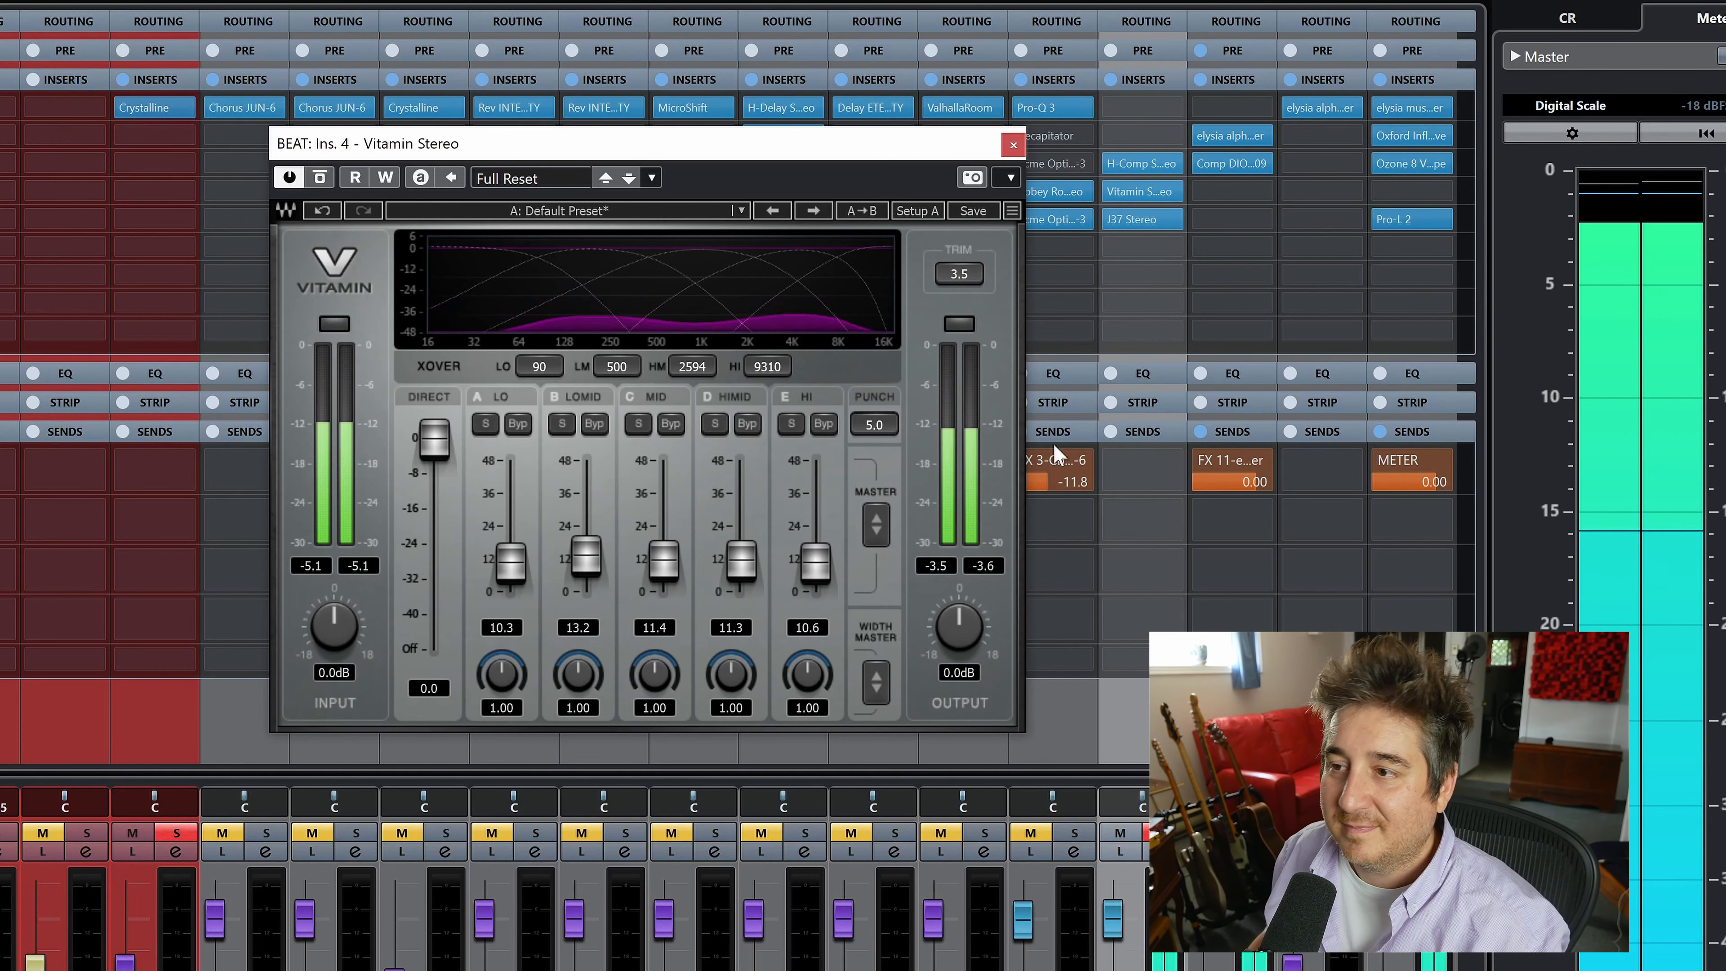
pyautogui.press('space')
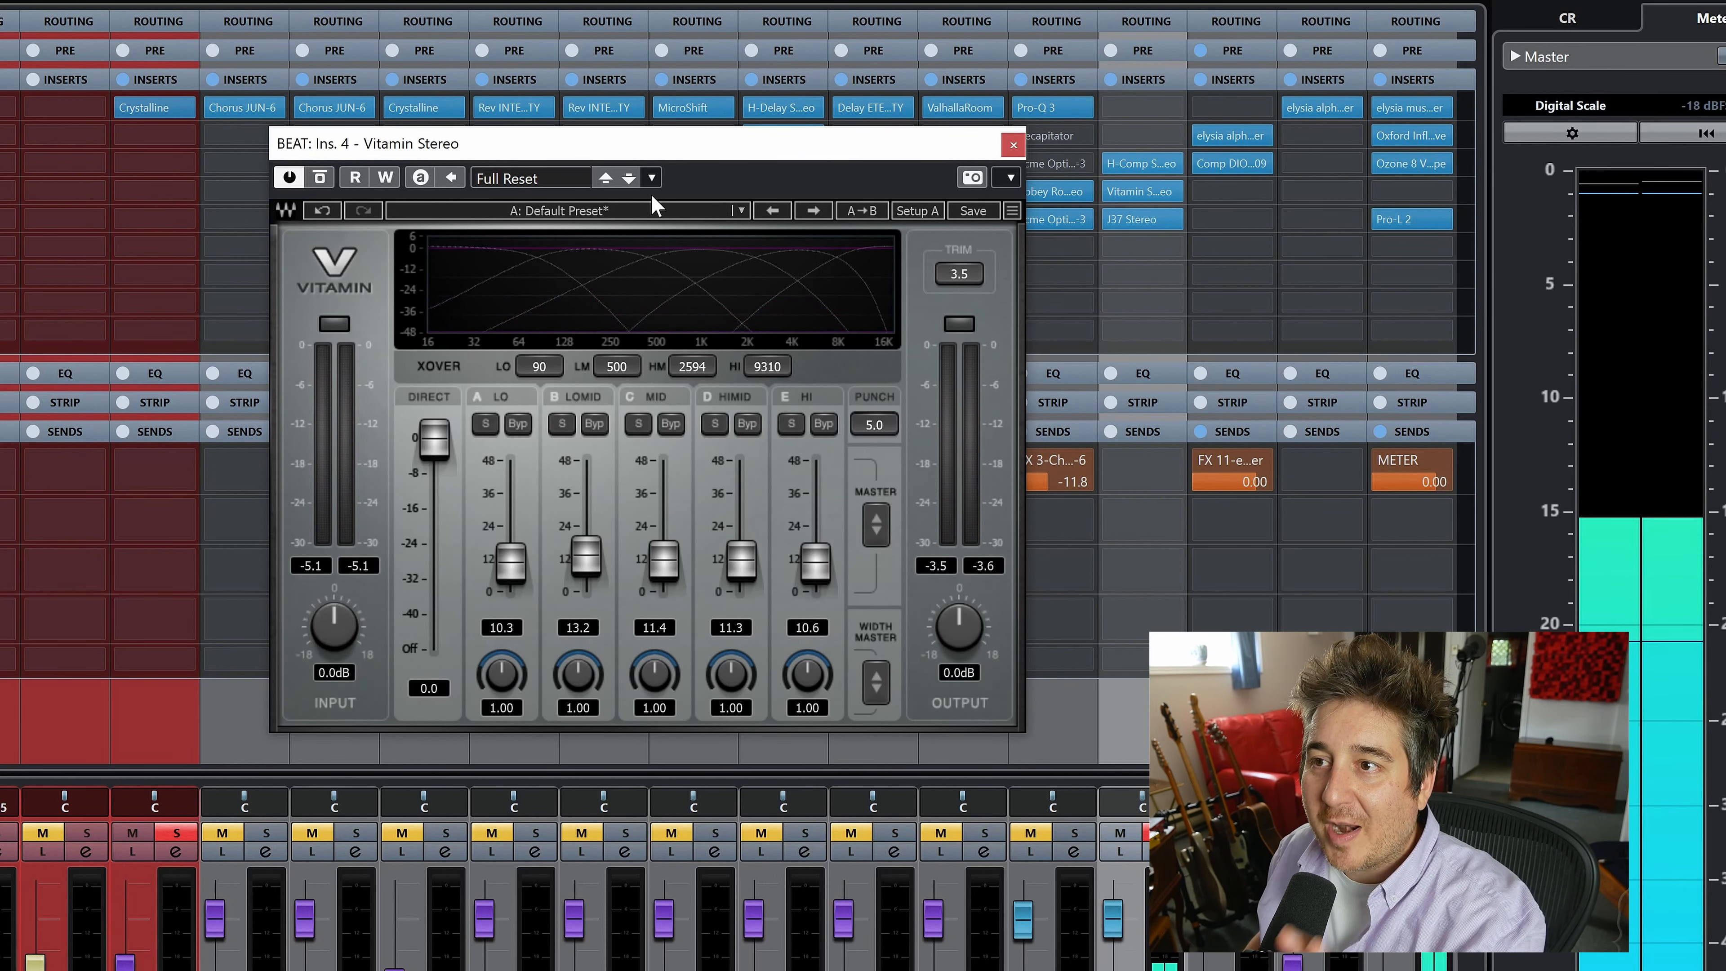
# Step: Load Vitamin's Full Reset preset and raise the LO band to 11.6 during playback, checking it against its bypass and clearing the output clip light
pyautogui.click(609, 211)
pyautogui.click(669, 431)
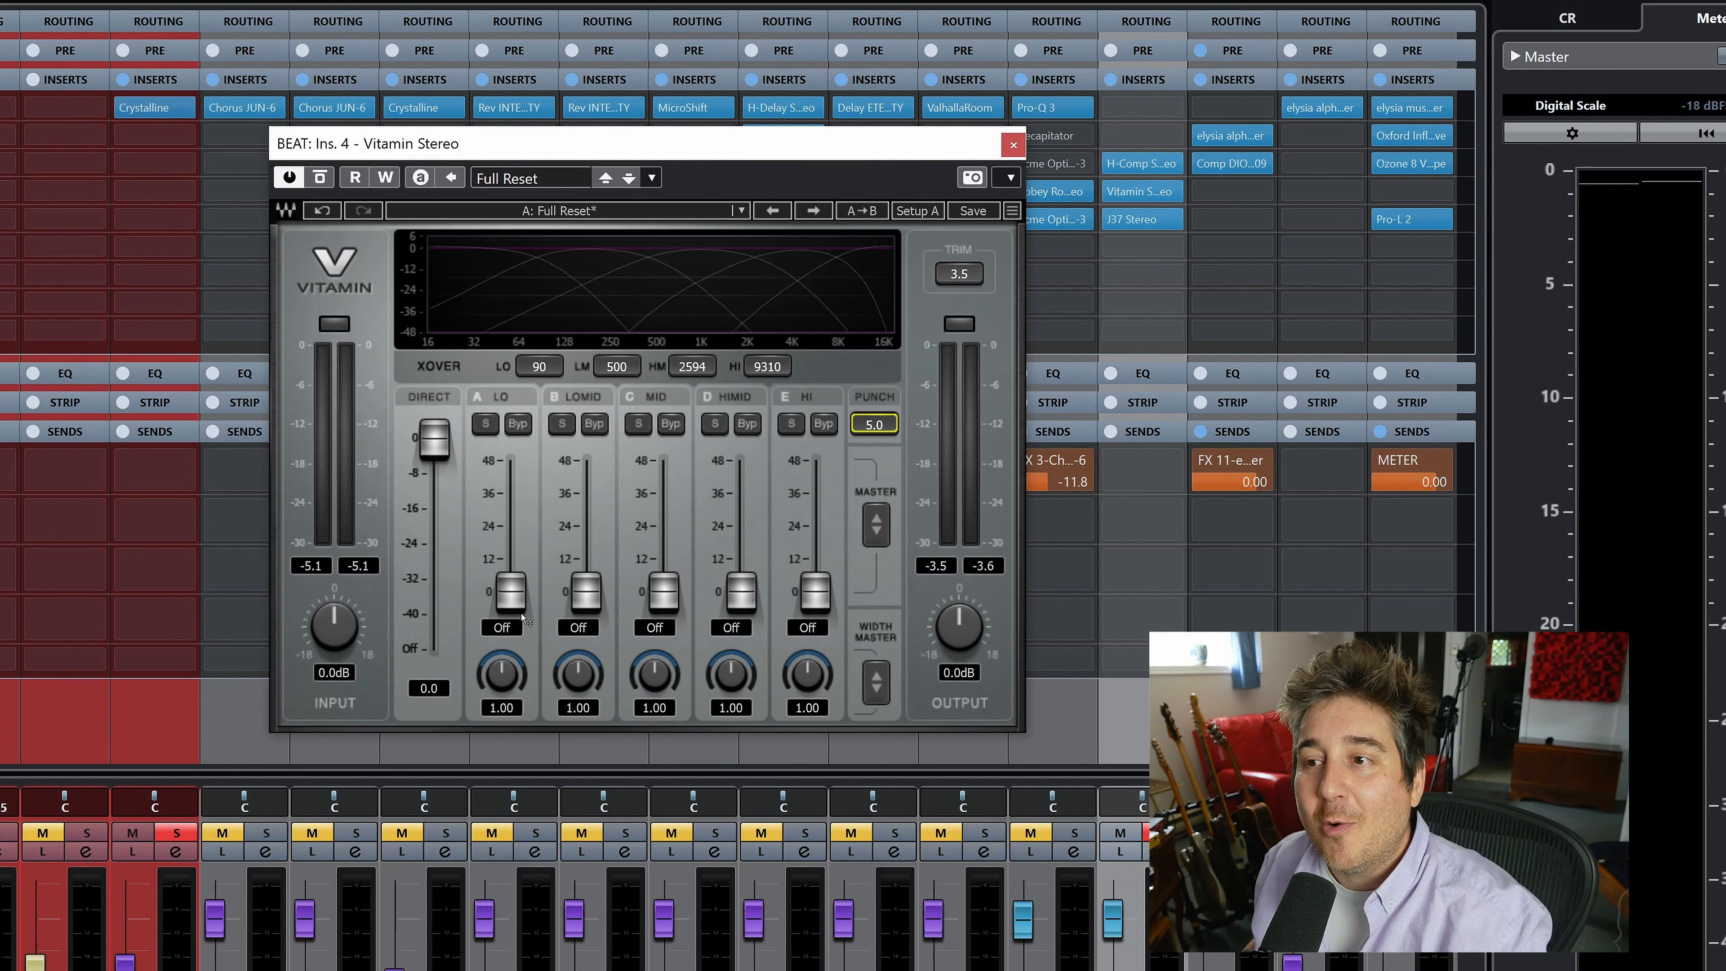
pyautogui.press('space')
pyautogui.moveTo(514, 604); pyautogui.dragTo(511, 558)
pyautogui.click(518, 424)
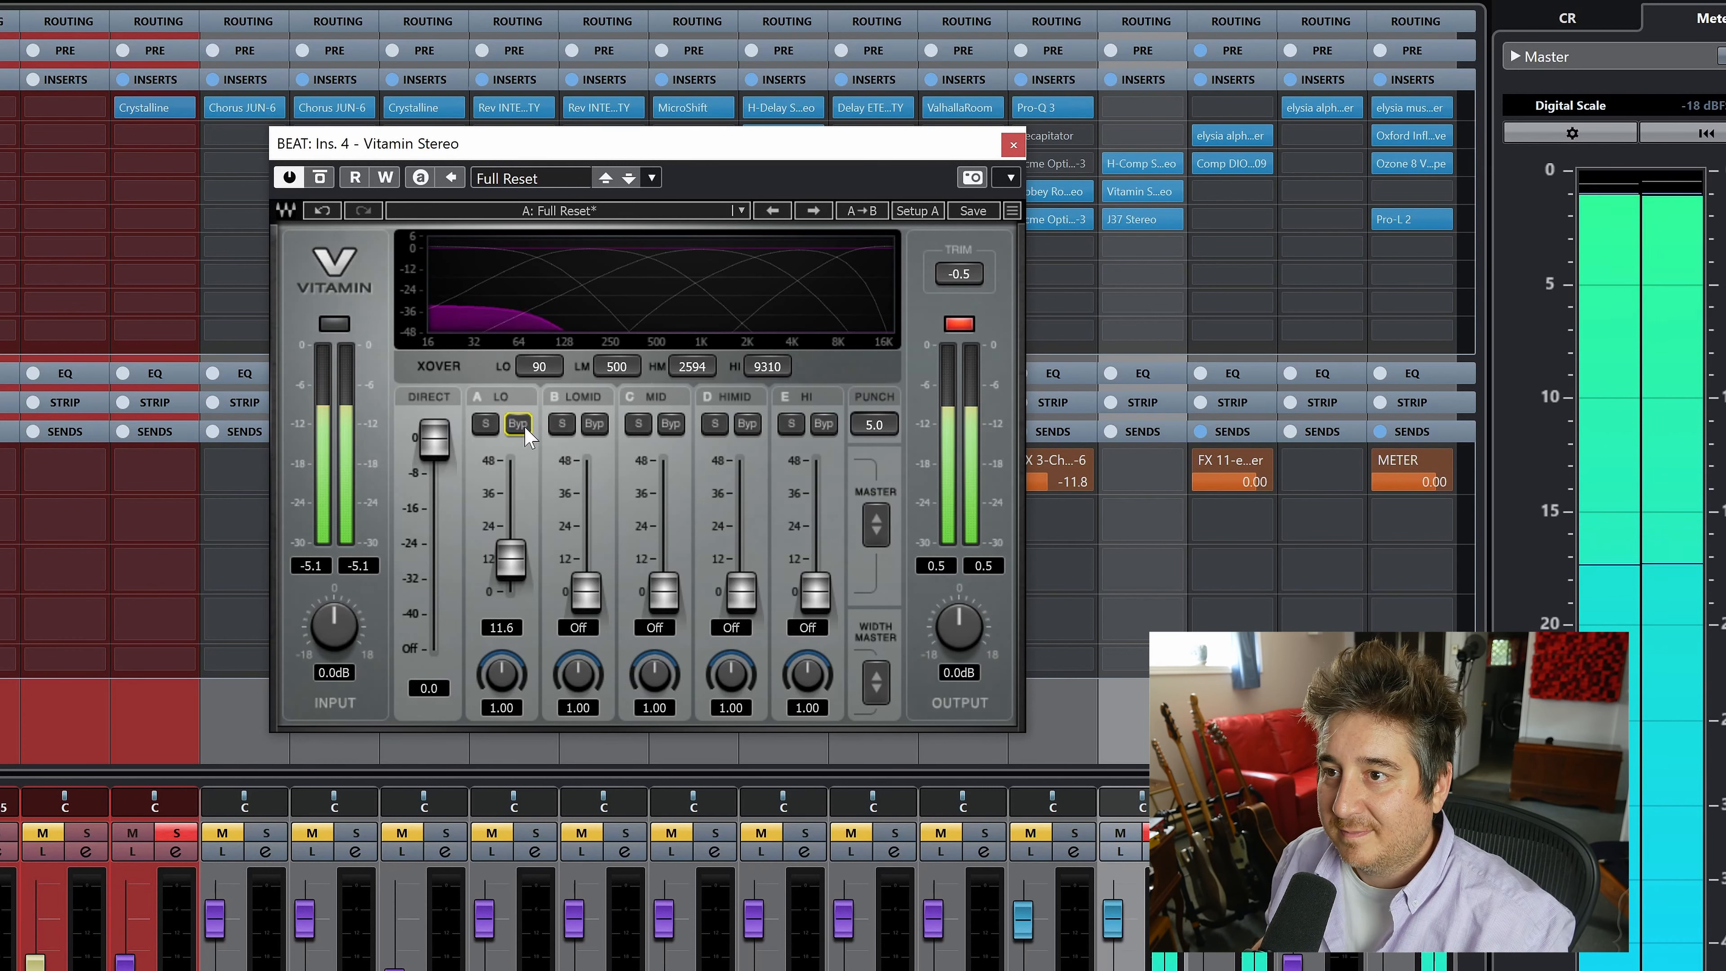
pyautogui.click(965, 324)
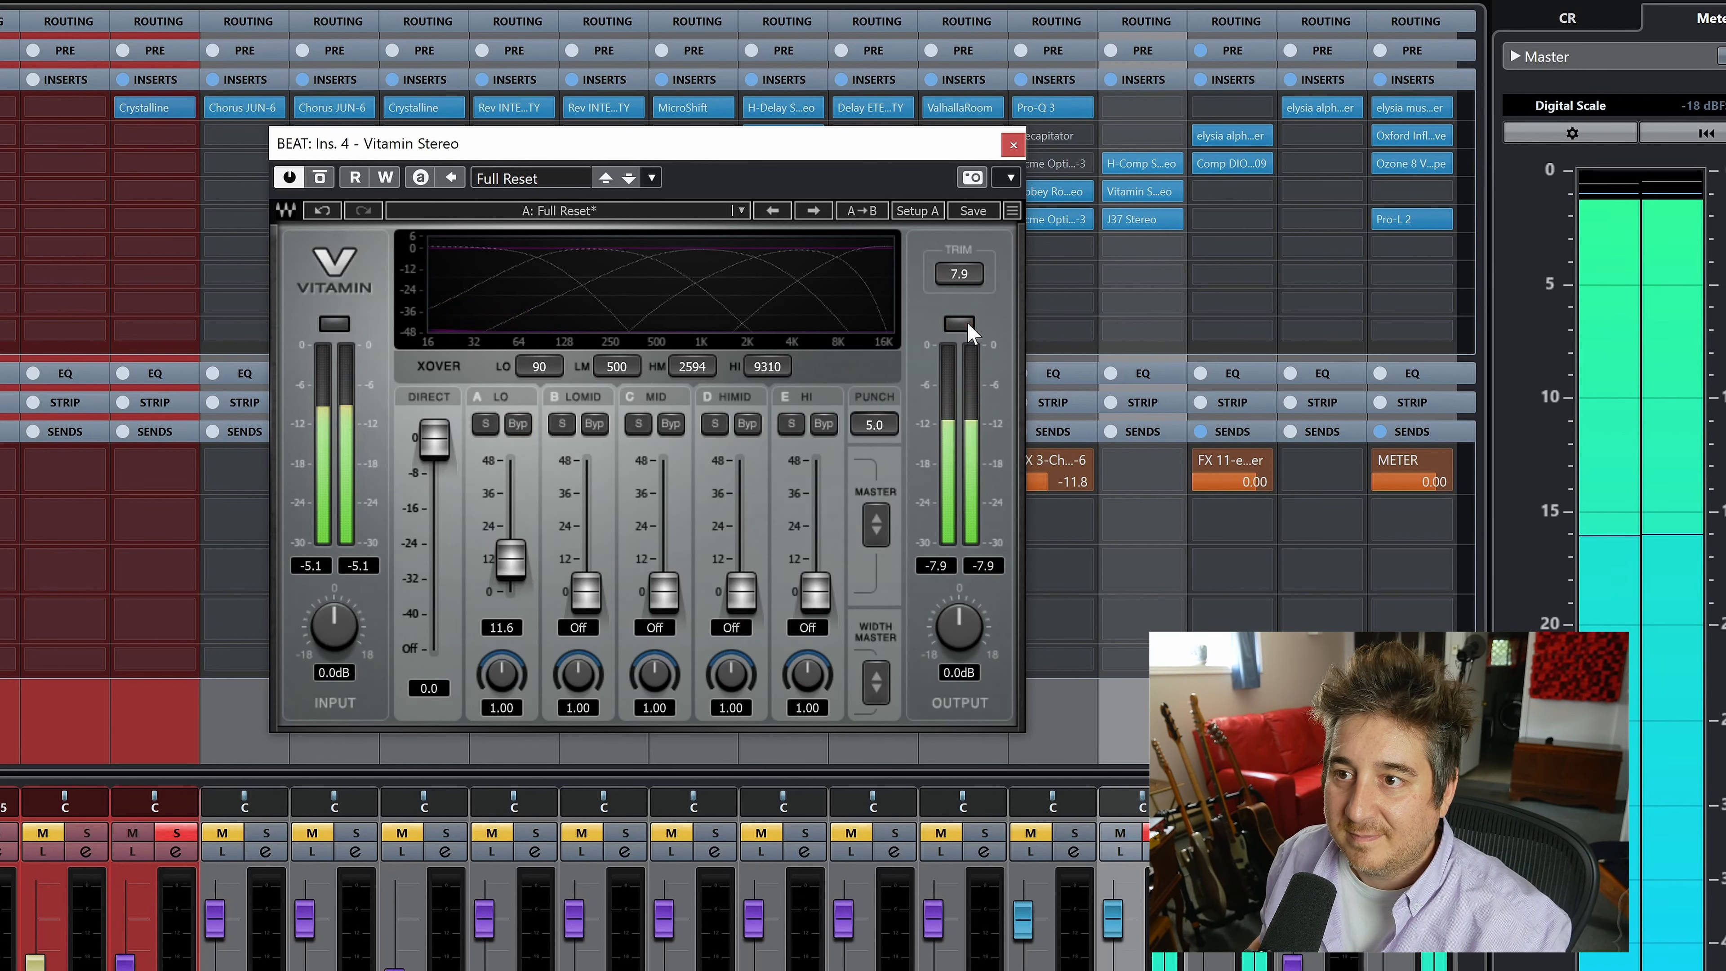
# Step: Try the LOMID band at an exaggerated 30.8 and listen to it soloed before stopping playback
pyautogui.click(593, 595)
pyautogui.moveTo(586, 593); pyautogui.dragTo(586, 507)
pyautogui.click(561, 423)
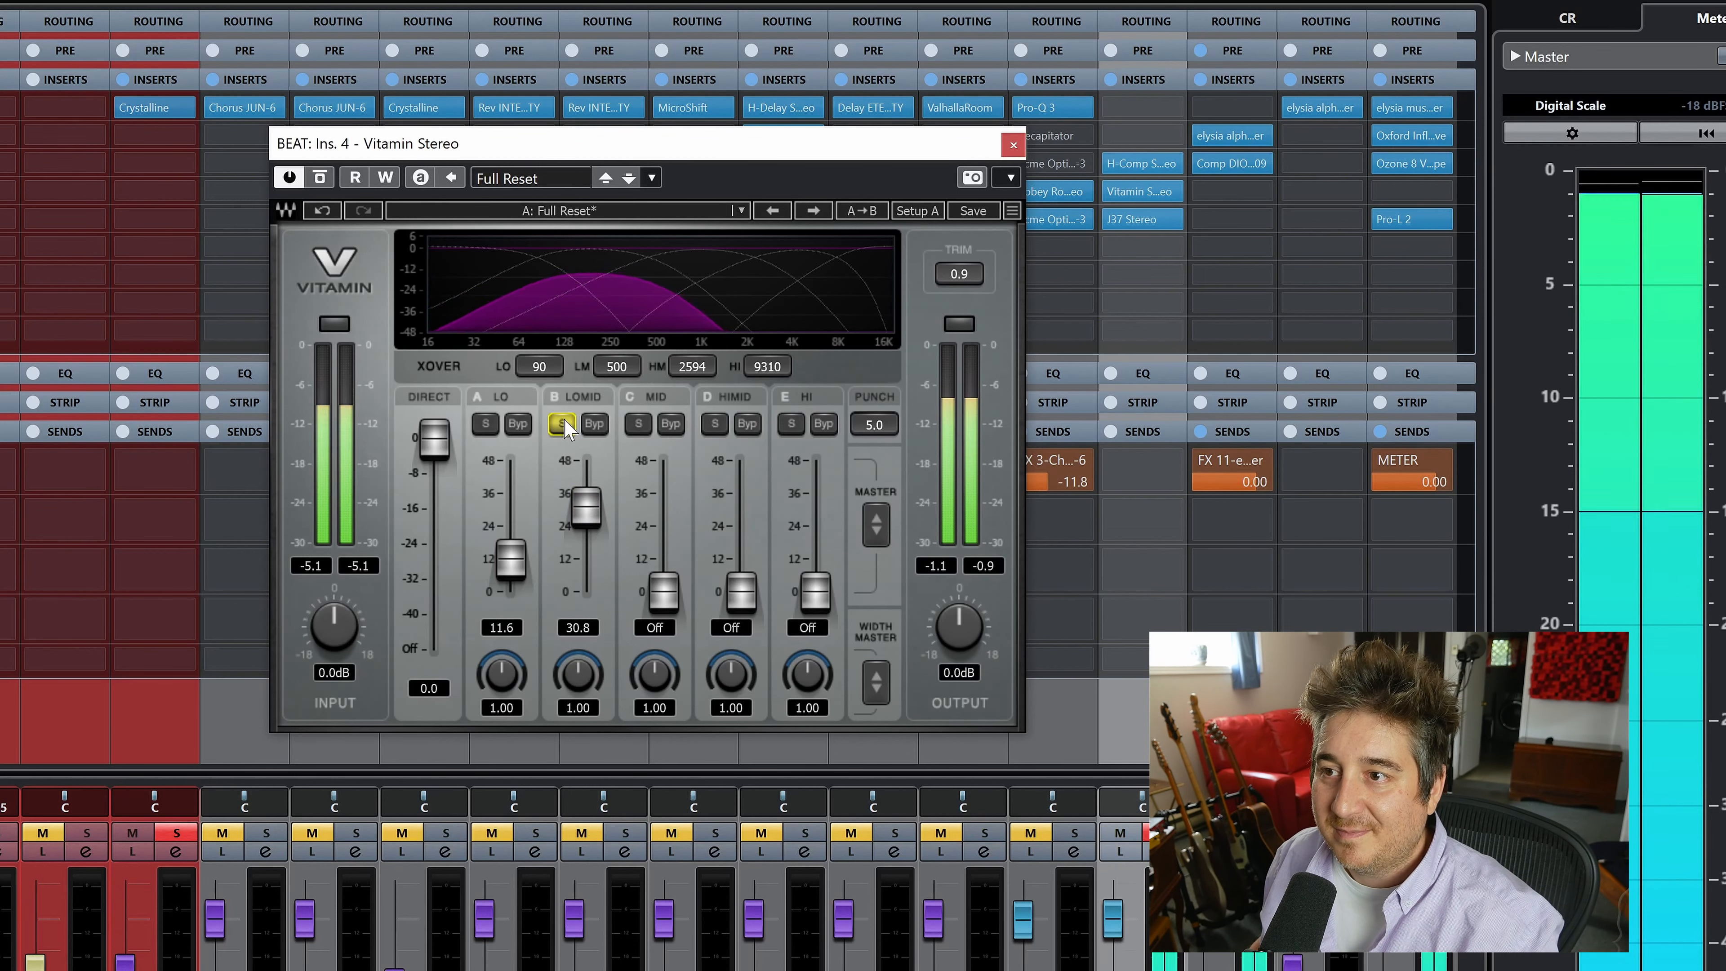
pyautogui.press('space')
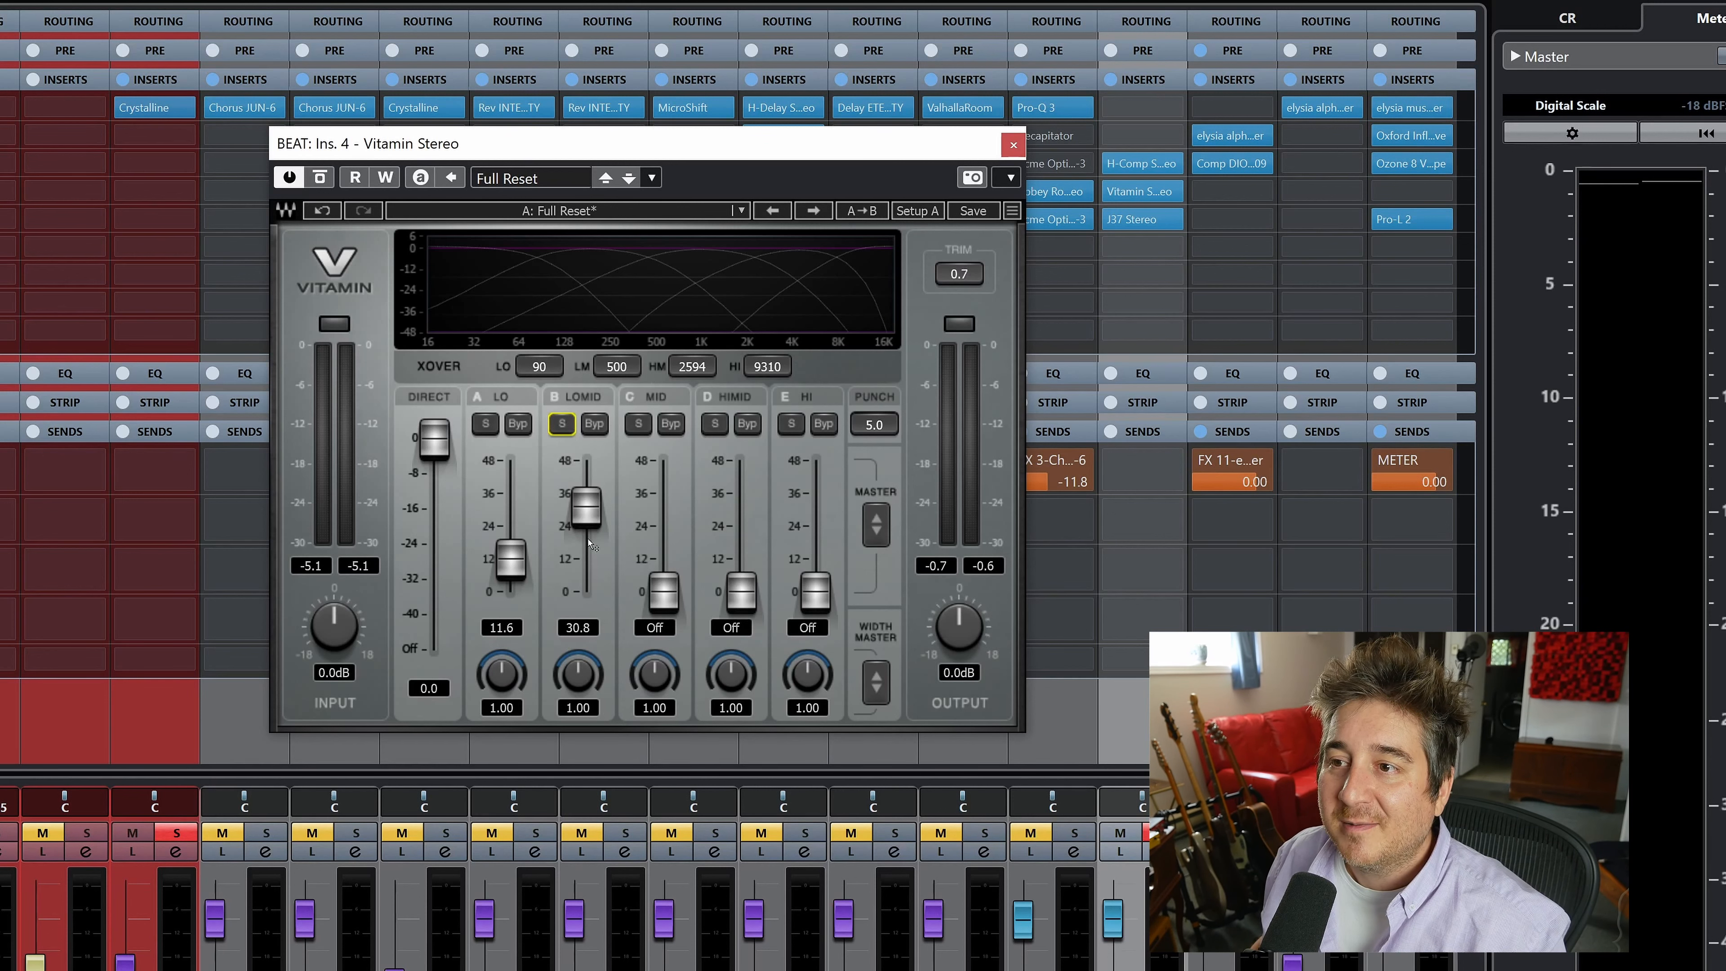
# Step: Resume playback and lower the LOMID band to 13.1, comparing it bypassed and active and clearing the output clip light
pyautogui.press('space')
pyautogui.moveTo(586, 507); pyautogui.dragTo(586, 555)
pyautogui.click(593, 423)
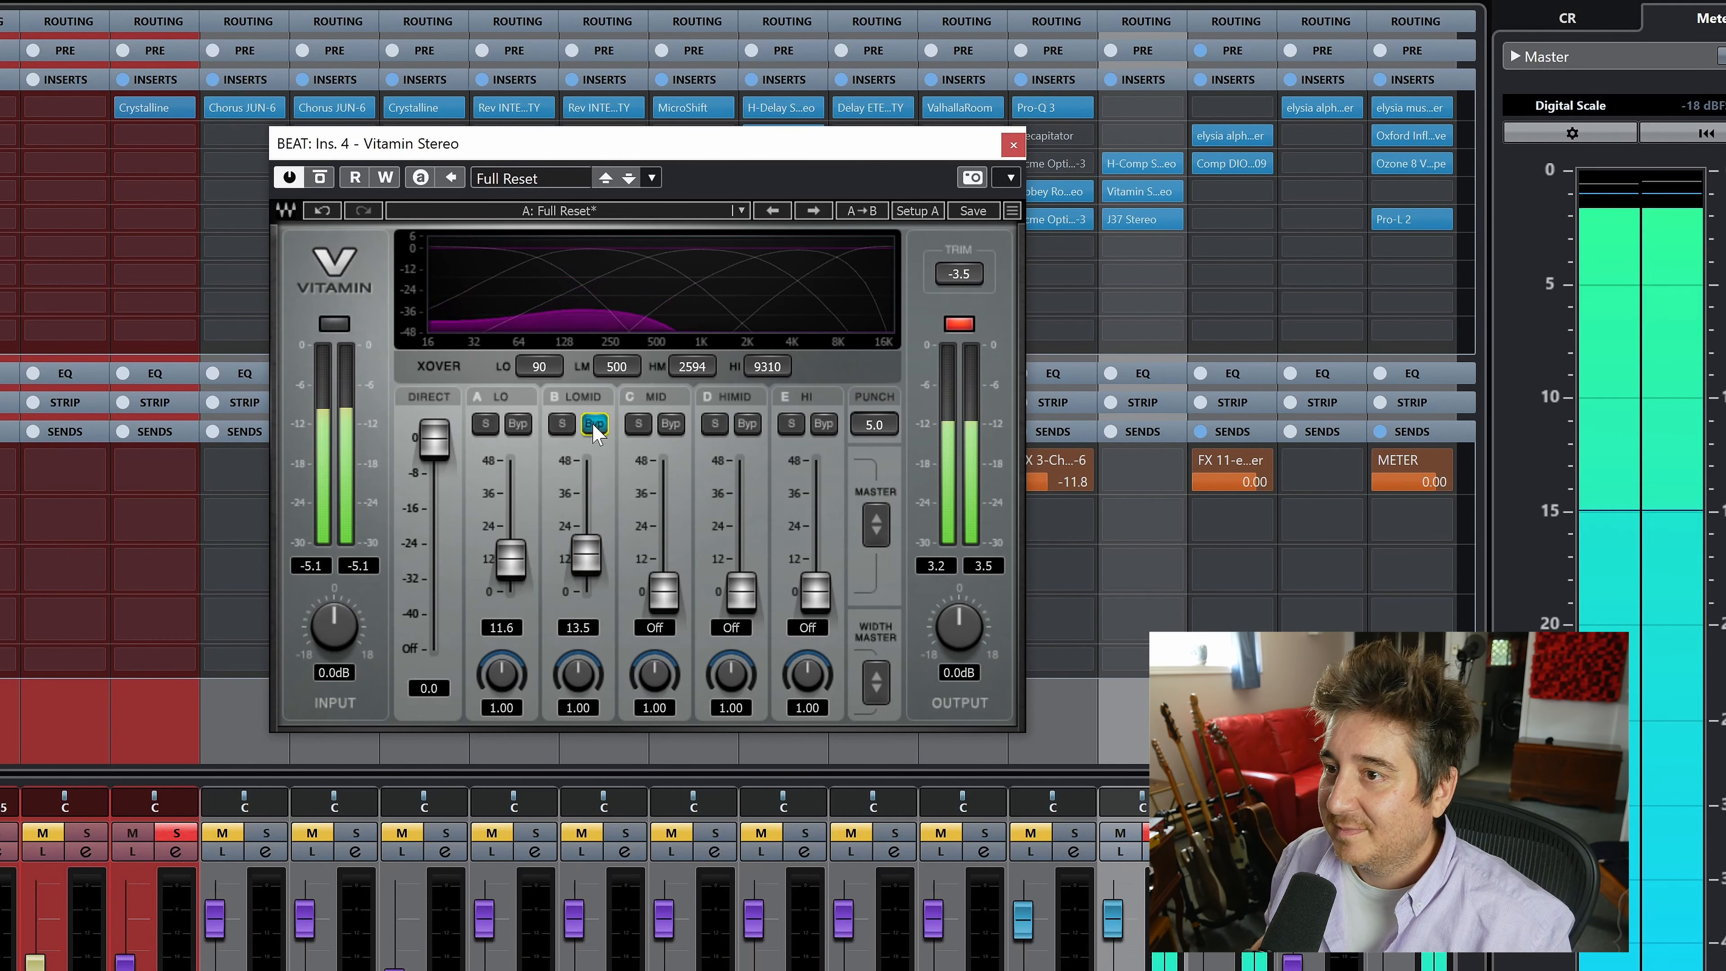
pyautogui.click(593, 423)
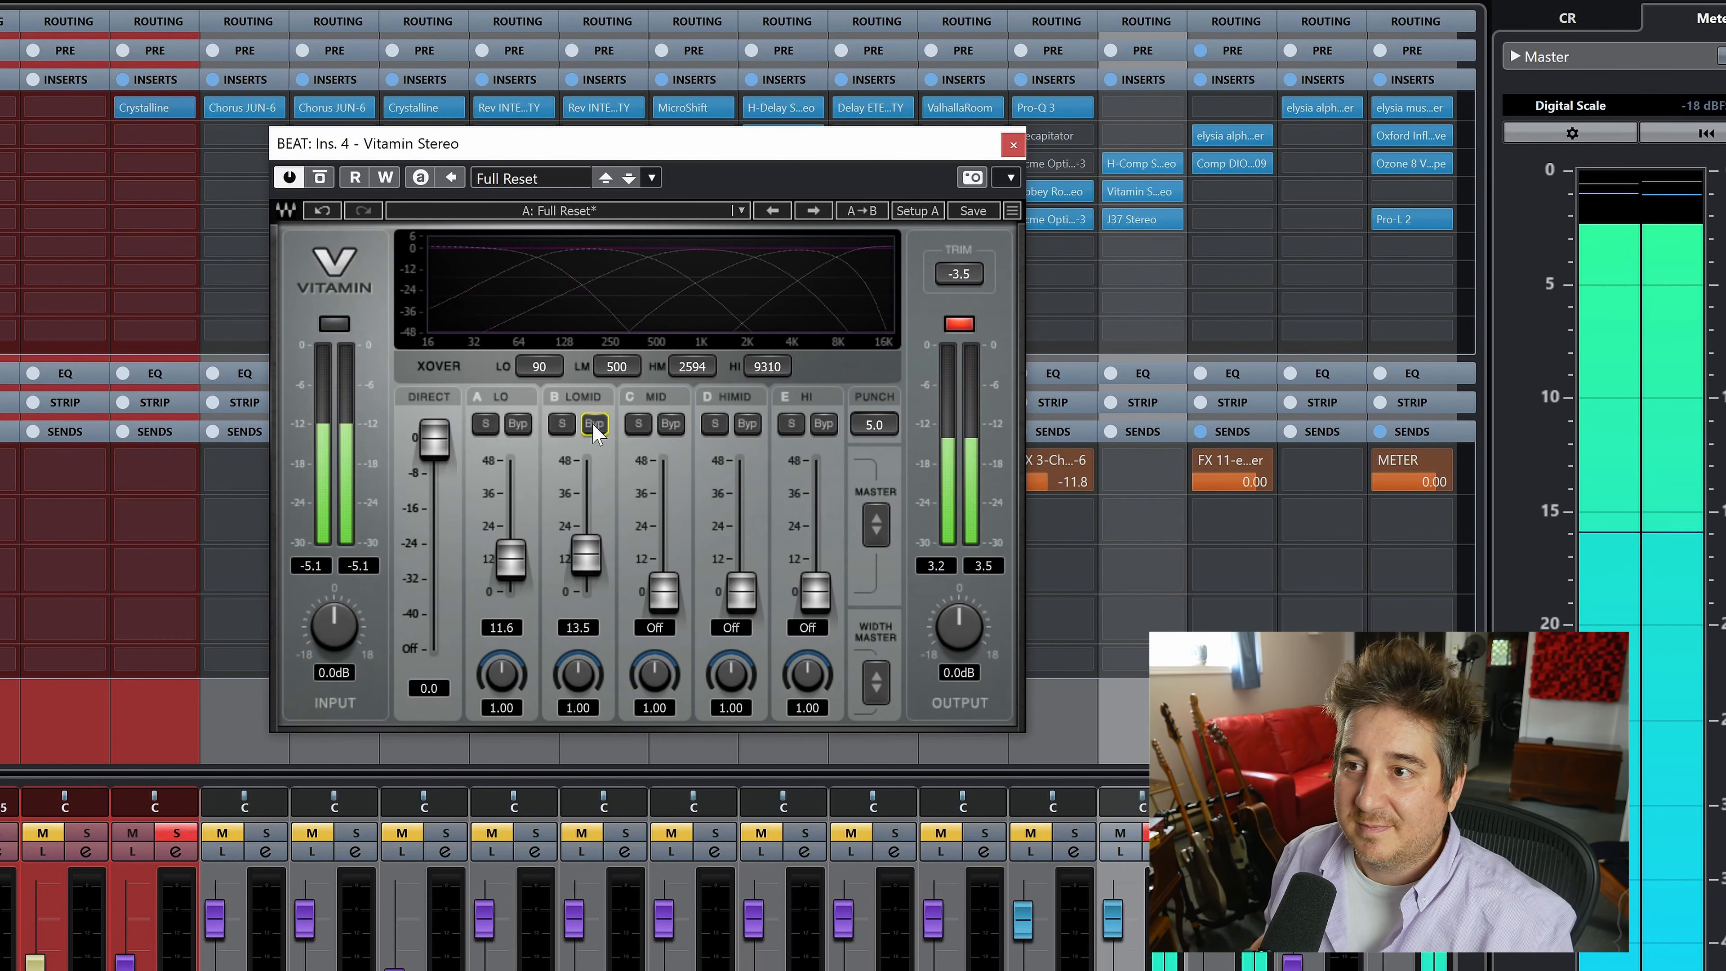
pyautogui.click(963, 325)
pyautogui.moveTo(586, 555); pyautogui.dragTo(586, 556)
# Step: Raise the upper Vitamin bands to MID 9.7, HIMID 12.5 and HI 16.6, clearing the output clip light
pyautogui.moveTo(669, 609); pyautogui.dragTo(670, 582)
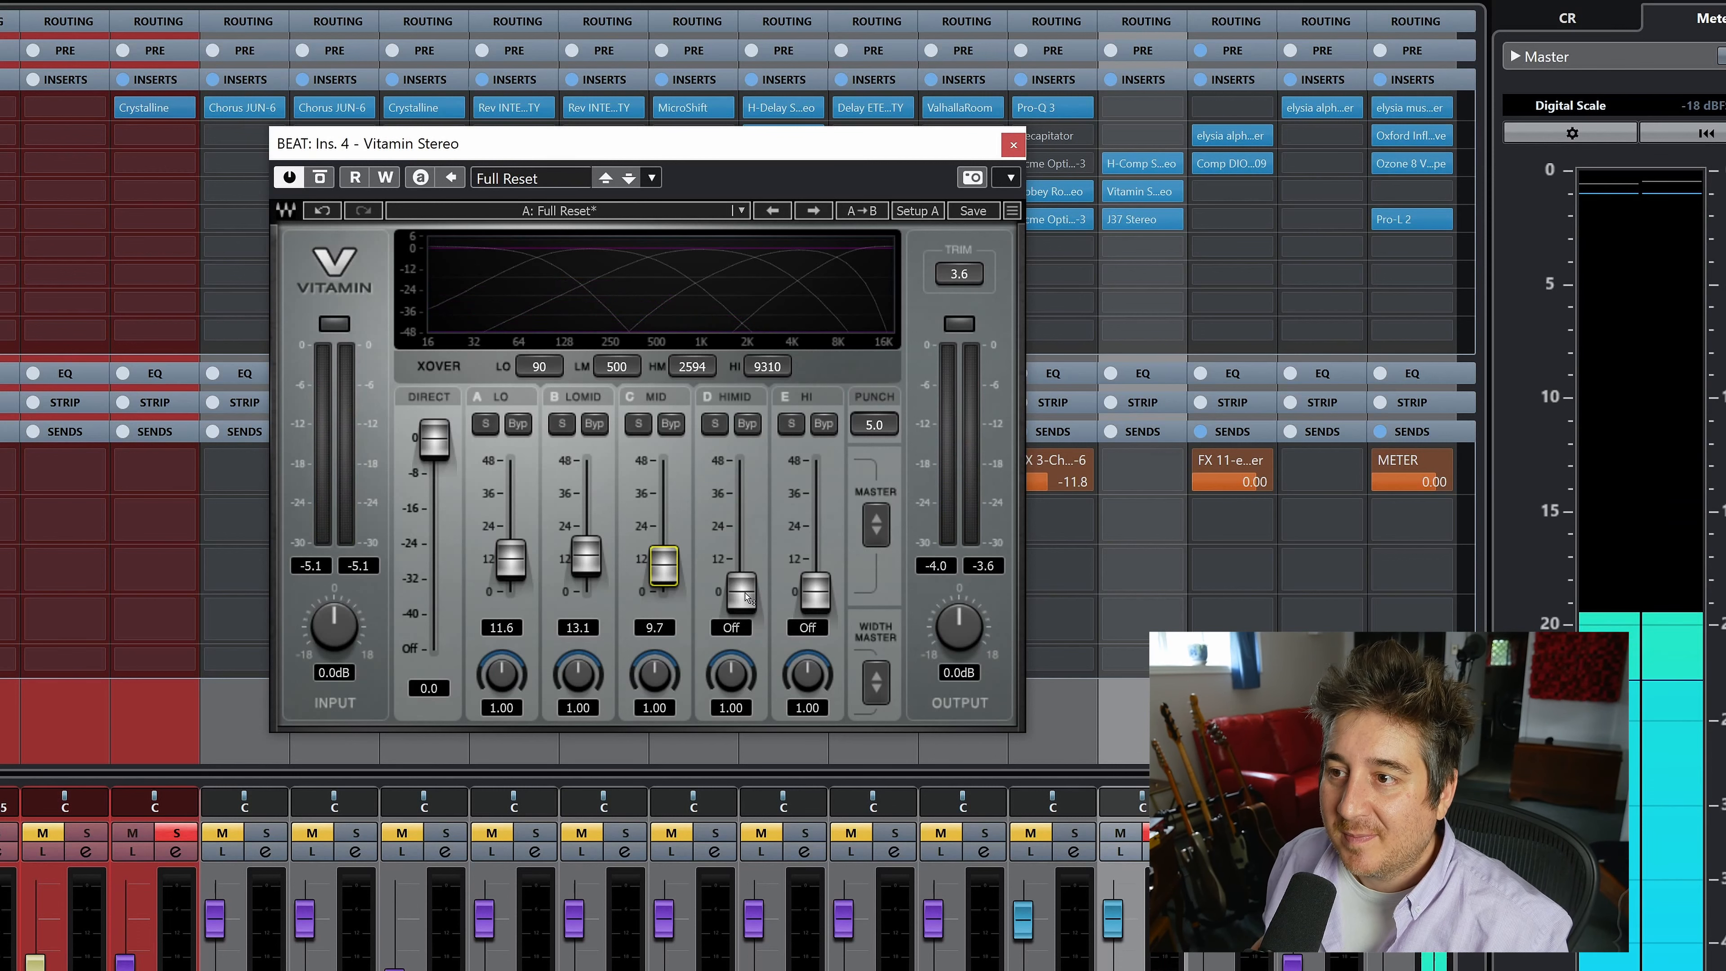
pyautogui.moveTo(746, 596); pyautogui.dragTo(746, 496)
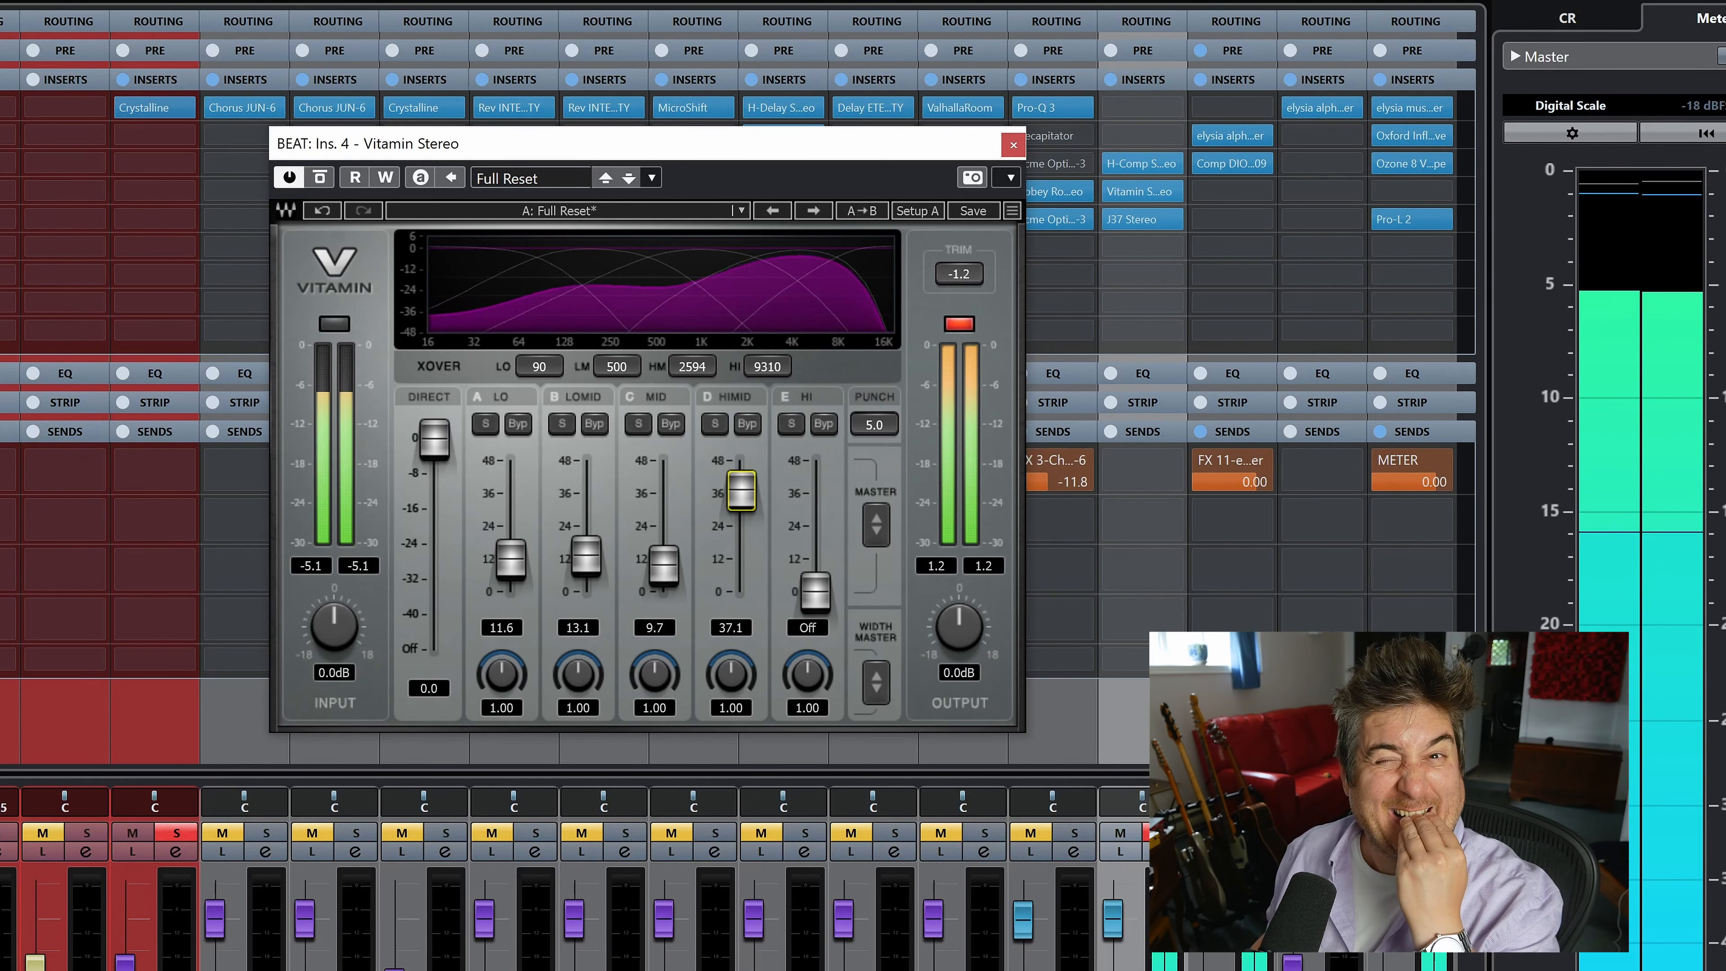
pyautogui.moveTo(741, 491); pyautogui.dragTo(741, 545)
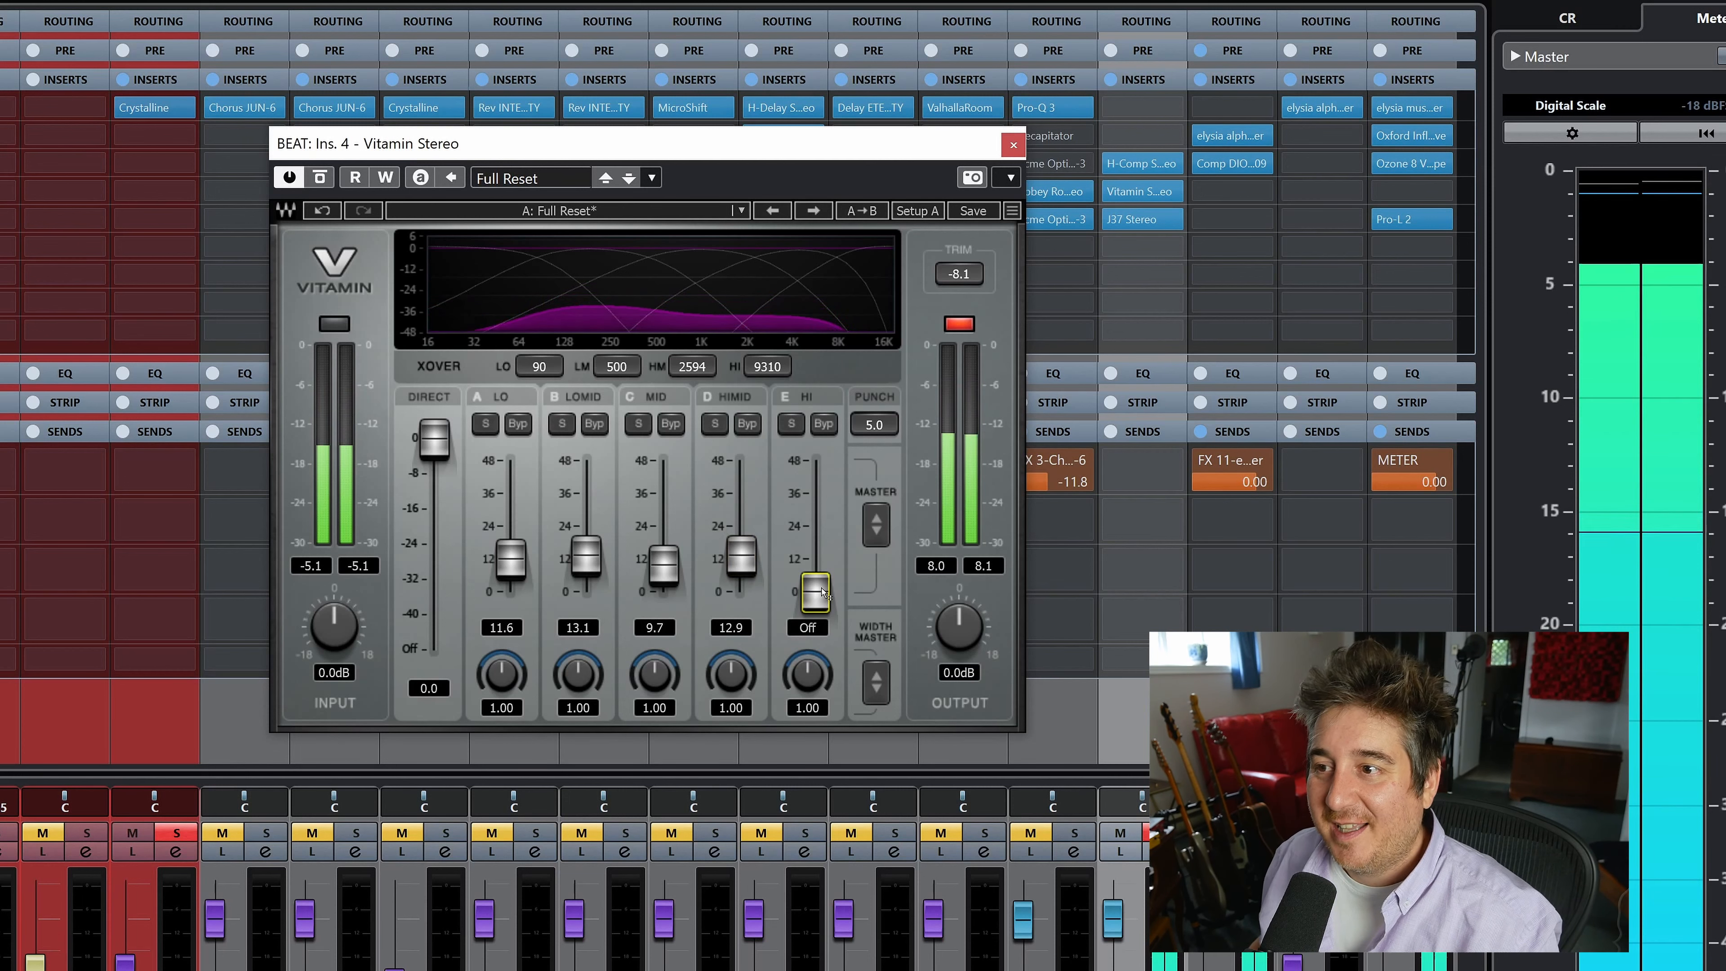
pyautogui.moveTo(822, 592); pyautogui.dragTo(815, 544)
pyautogui.click(958, 323)
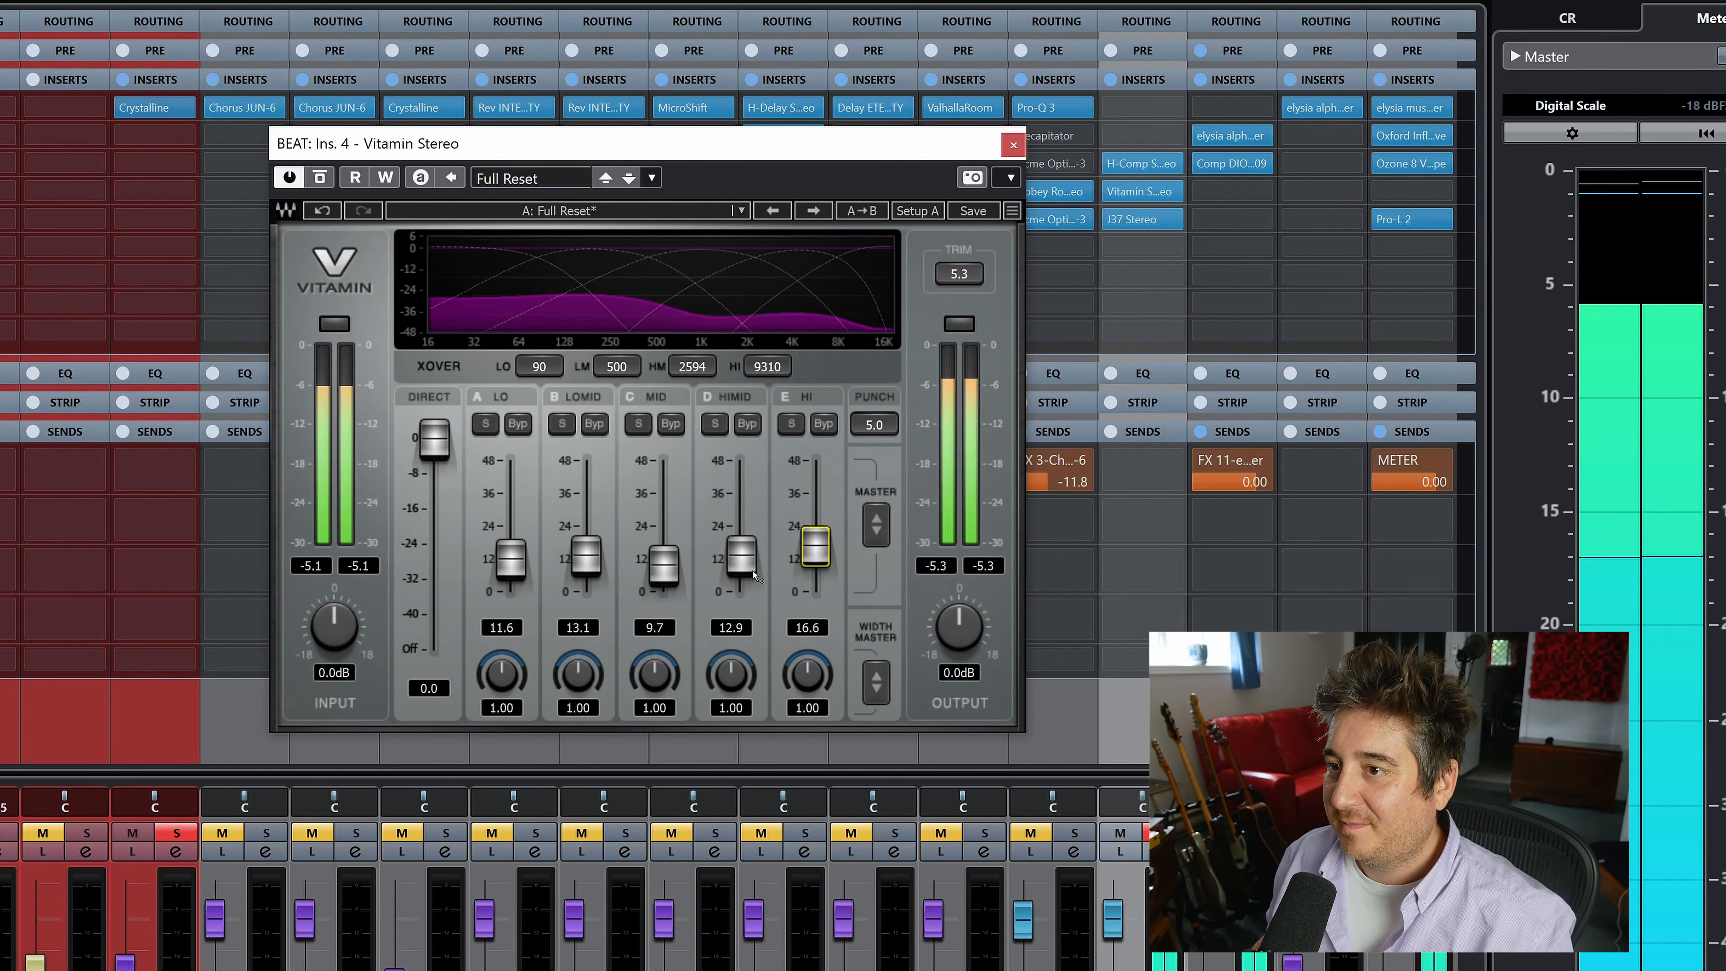
pyautogui.moveTo(741, 554); pyautogui.dragTo(741, 557)
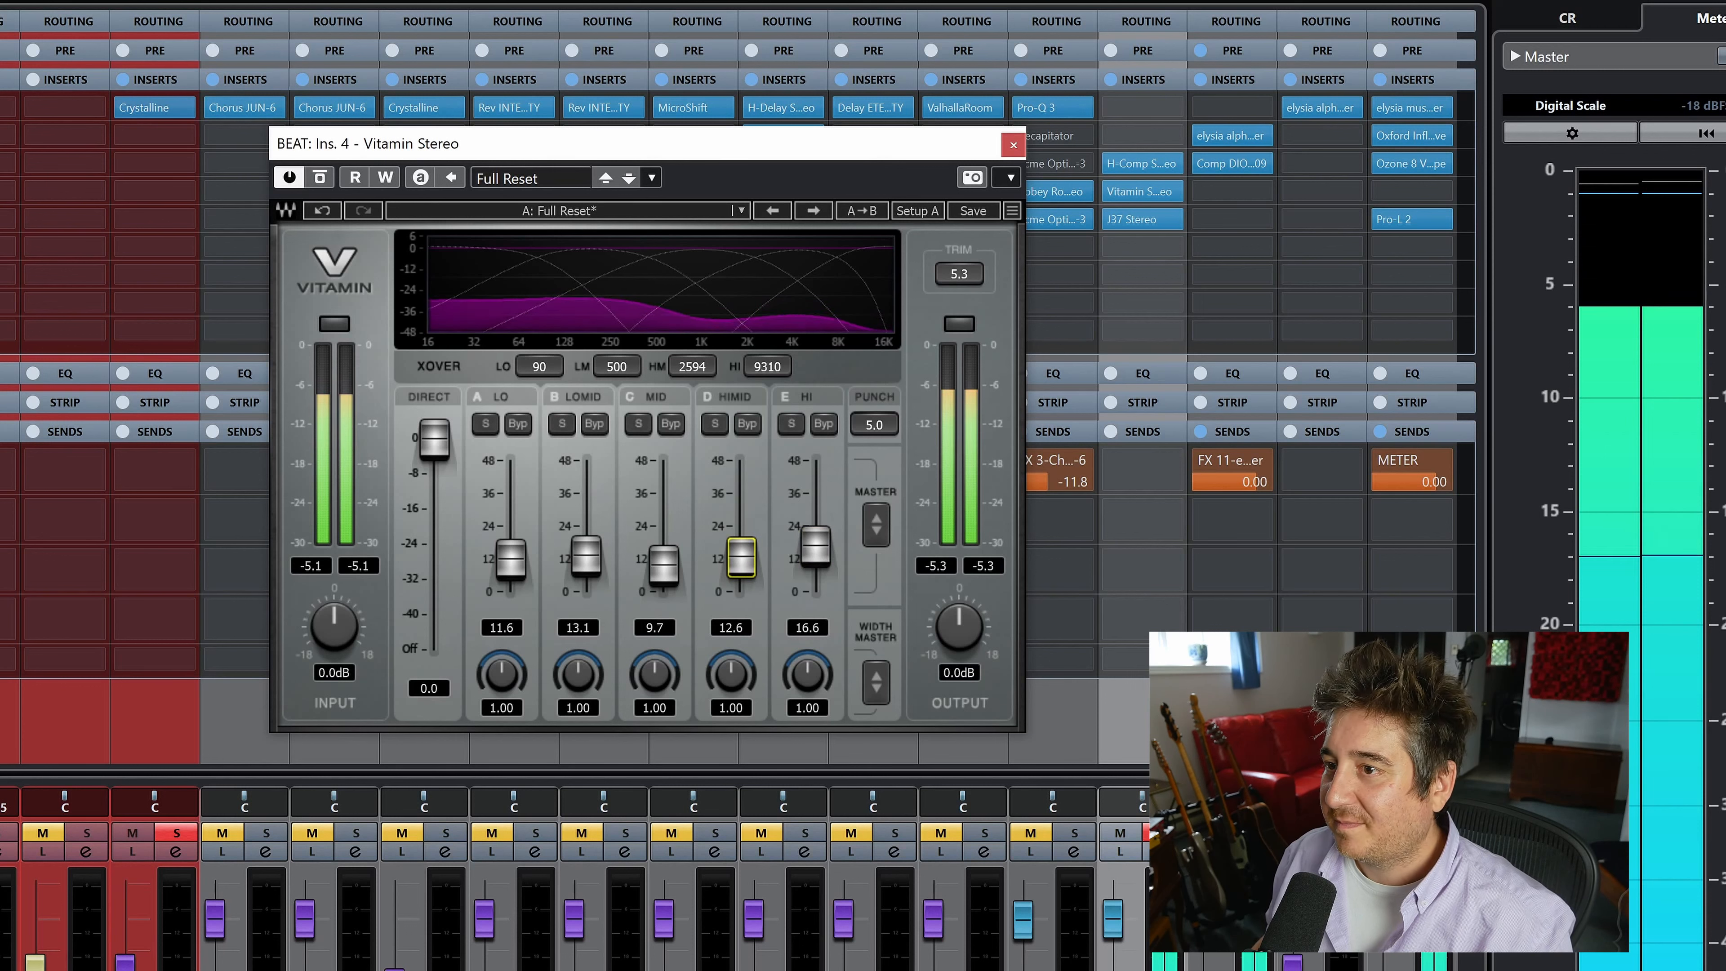
# Step: Compare the soloed beat with Vitamin bypassed and active, leaving the plug-in active
pyautogui.click(322, 182)
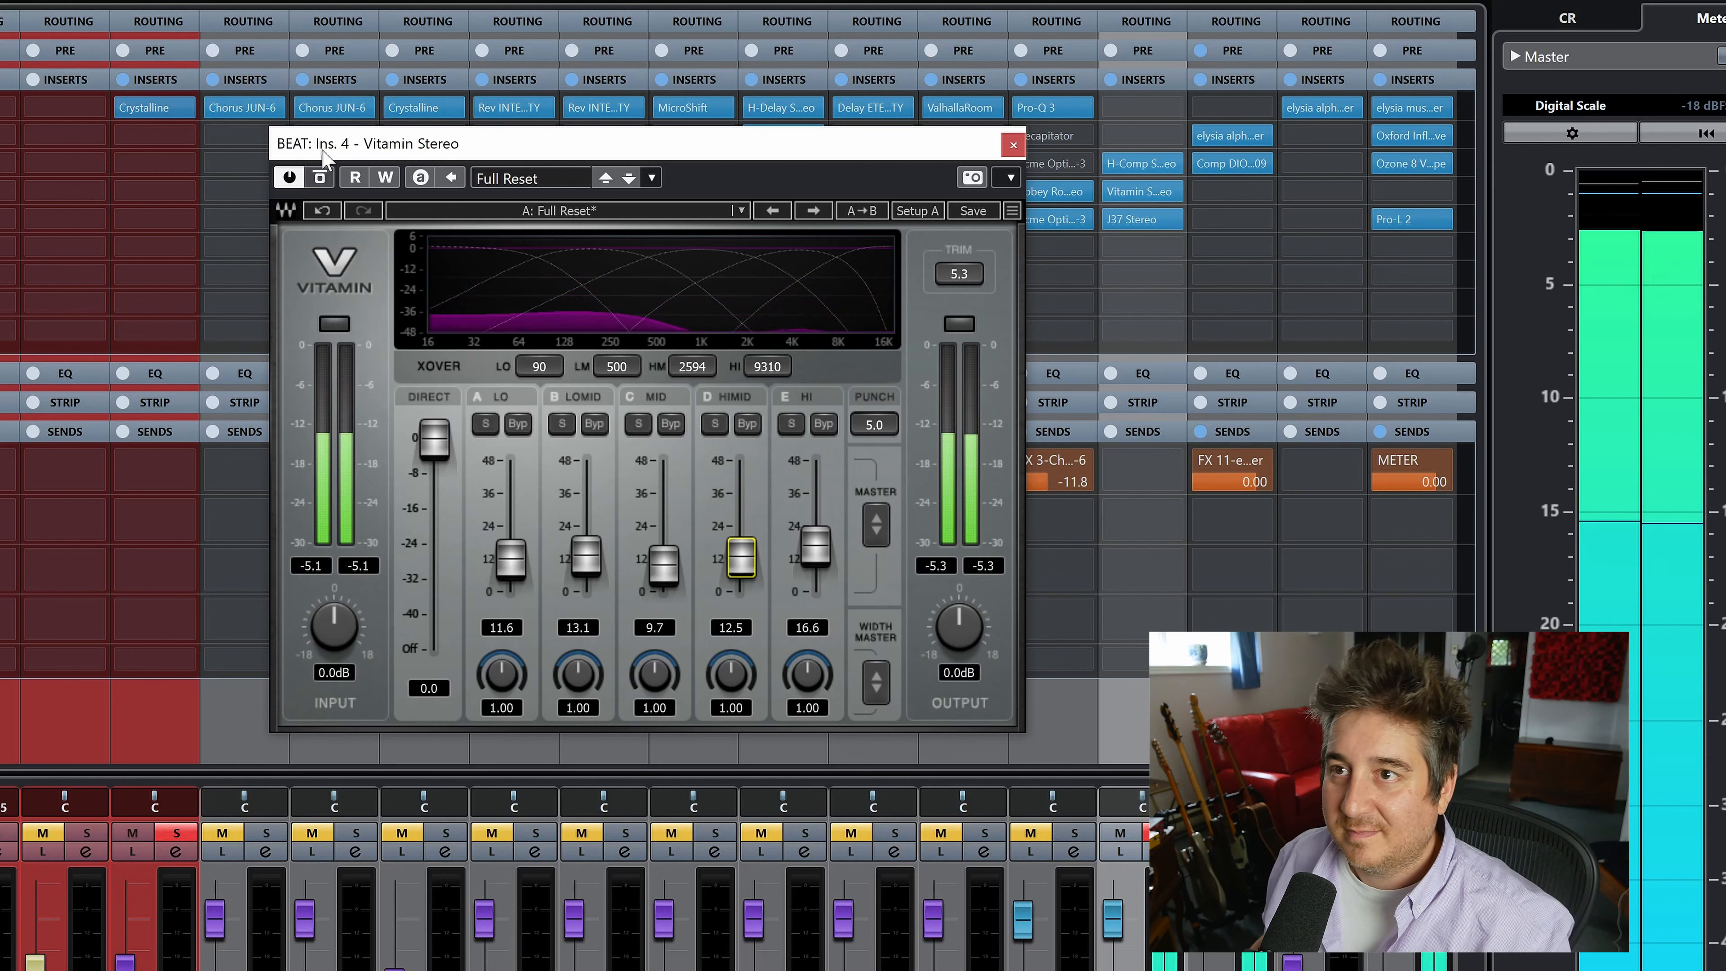
pyautogui.click(320, 178)
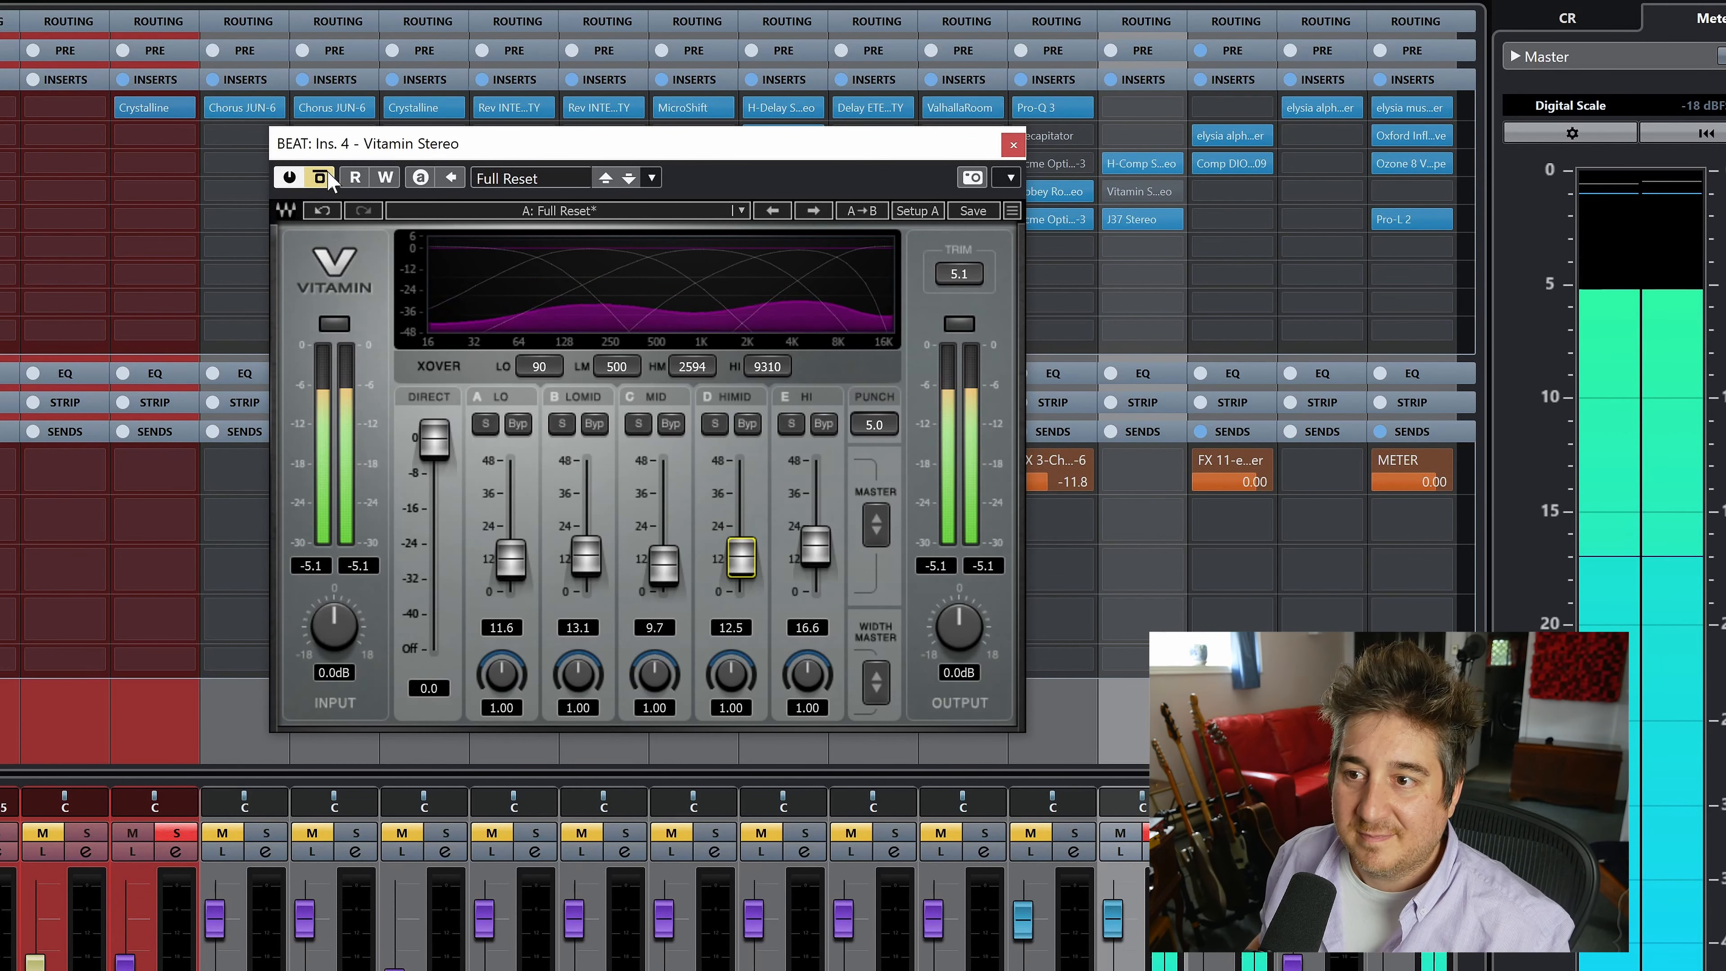
pyautogui.click(321, 178)
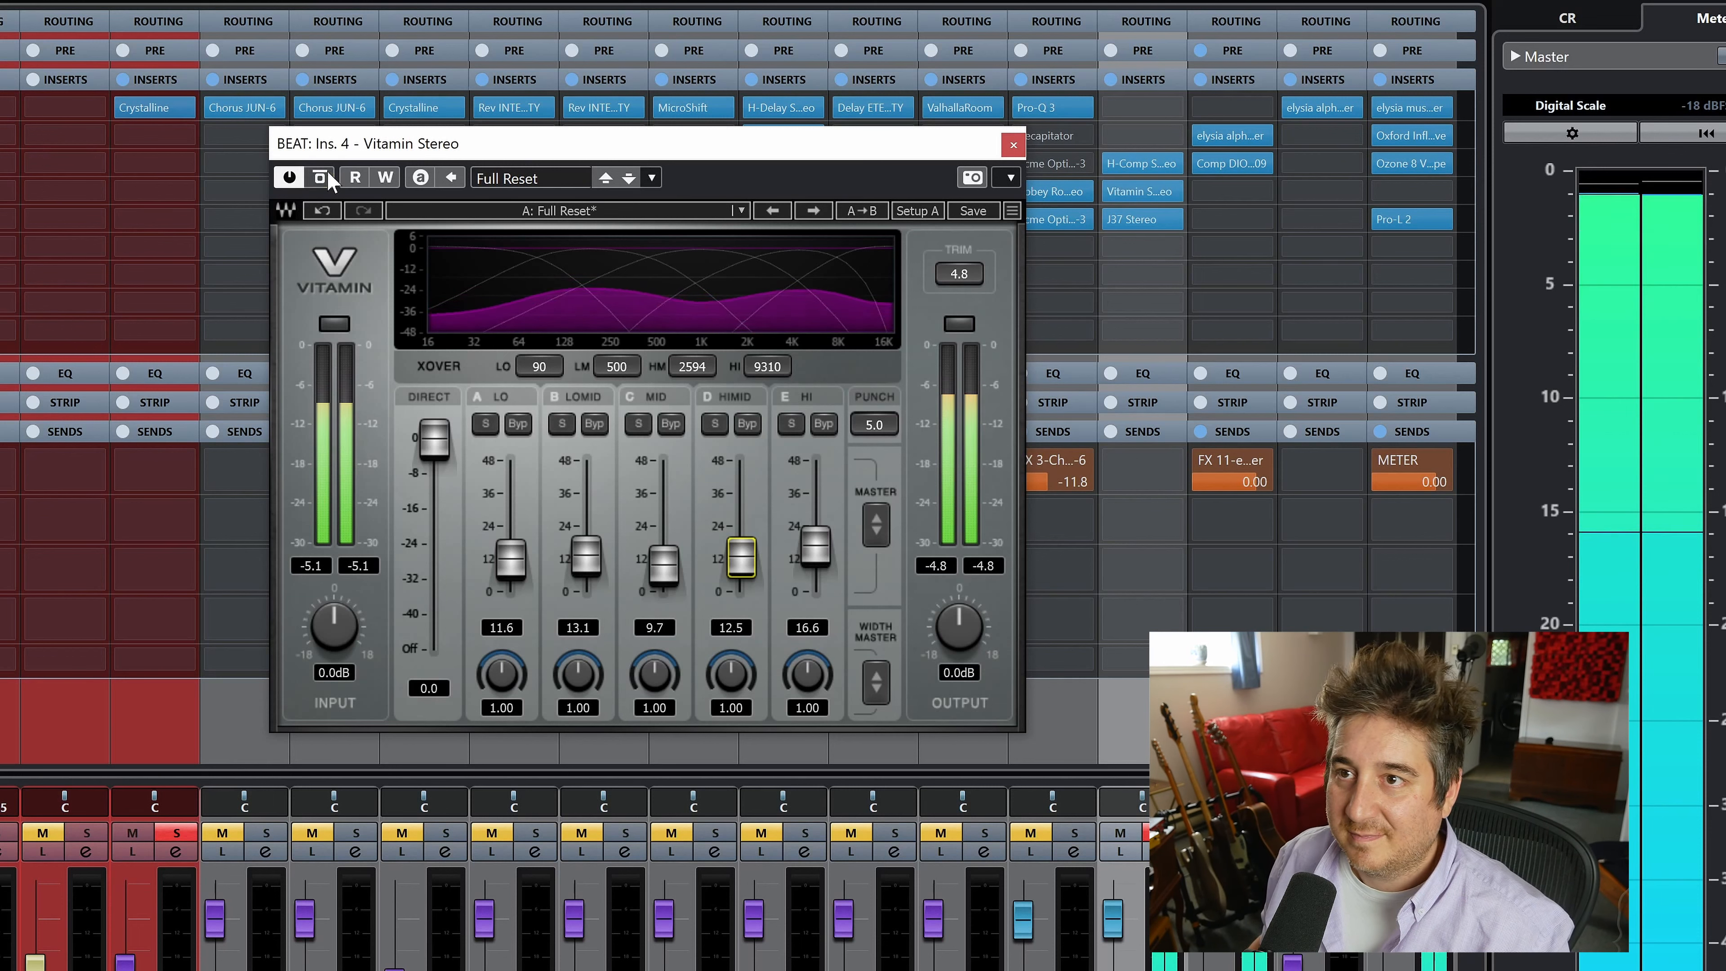
# Step: Unsolo the beat and fine-tune Vitamin within the full mix to LO 11.6, MID 11.9, HIMID 12.3 and HI 14.4
pyautogui.press('s')
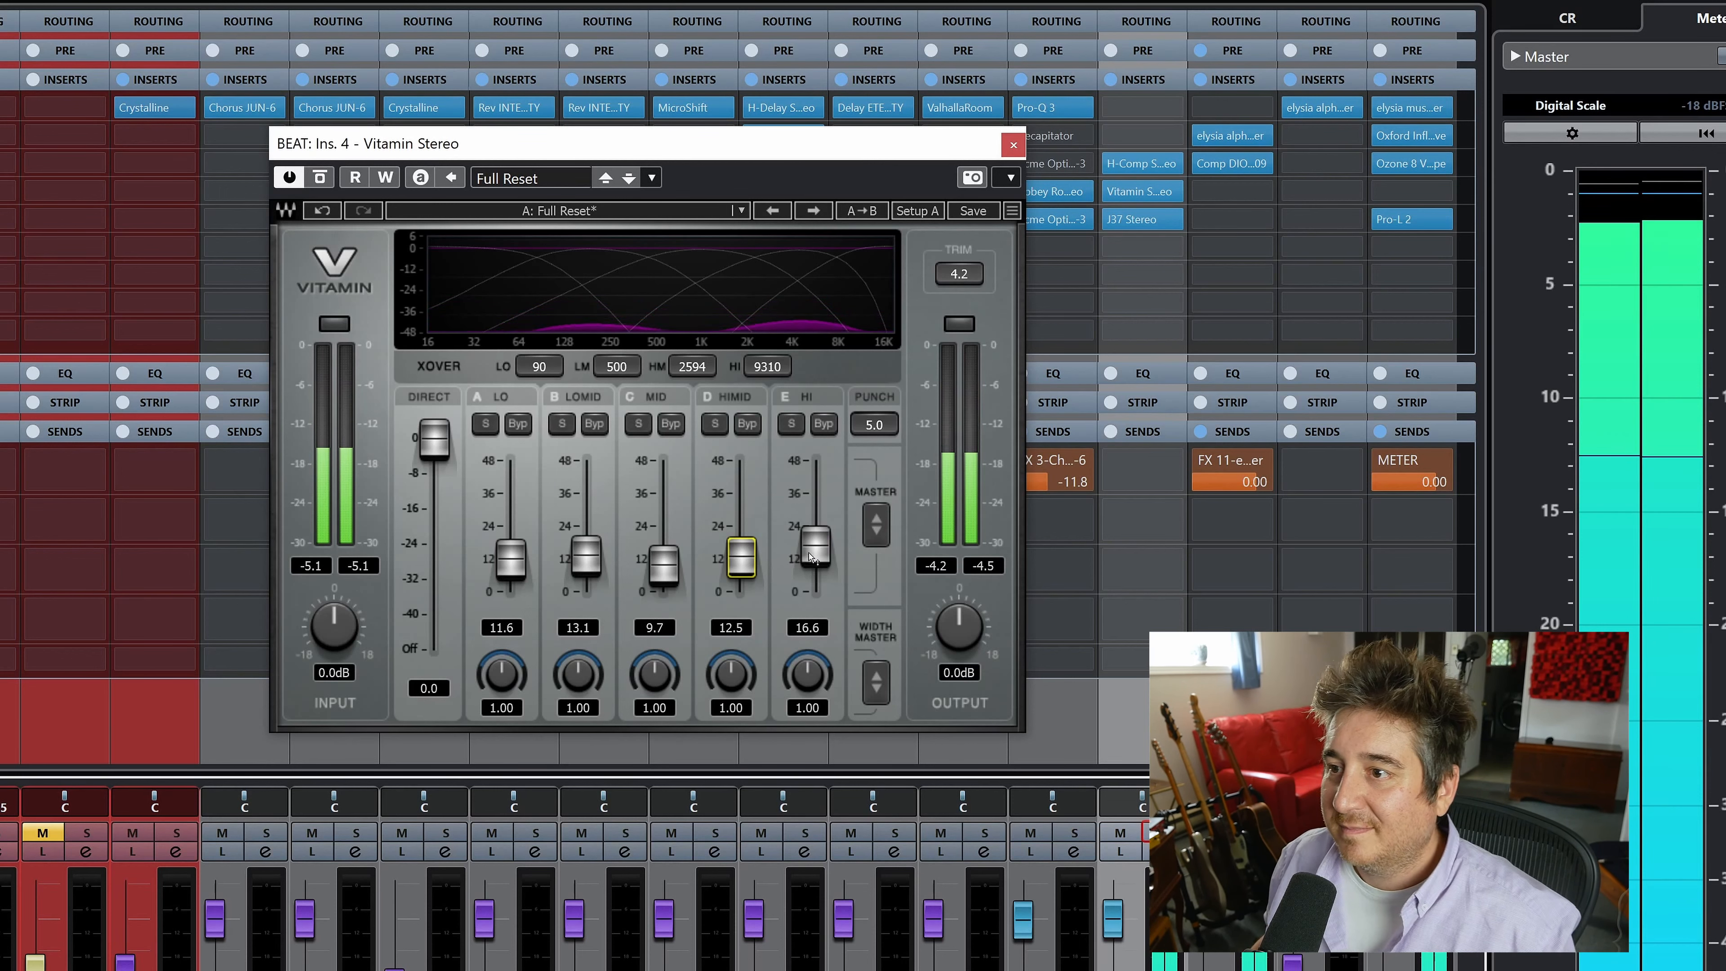
pyautogui.moveTo(810, 556); pyautogui.dragTo(810, 562)
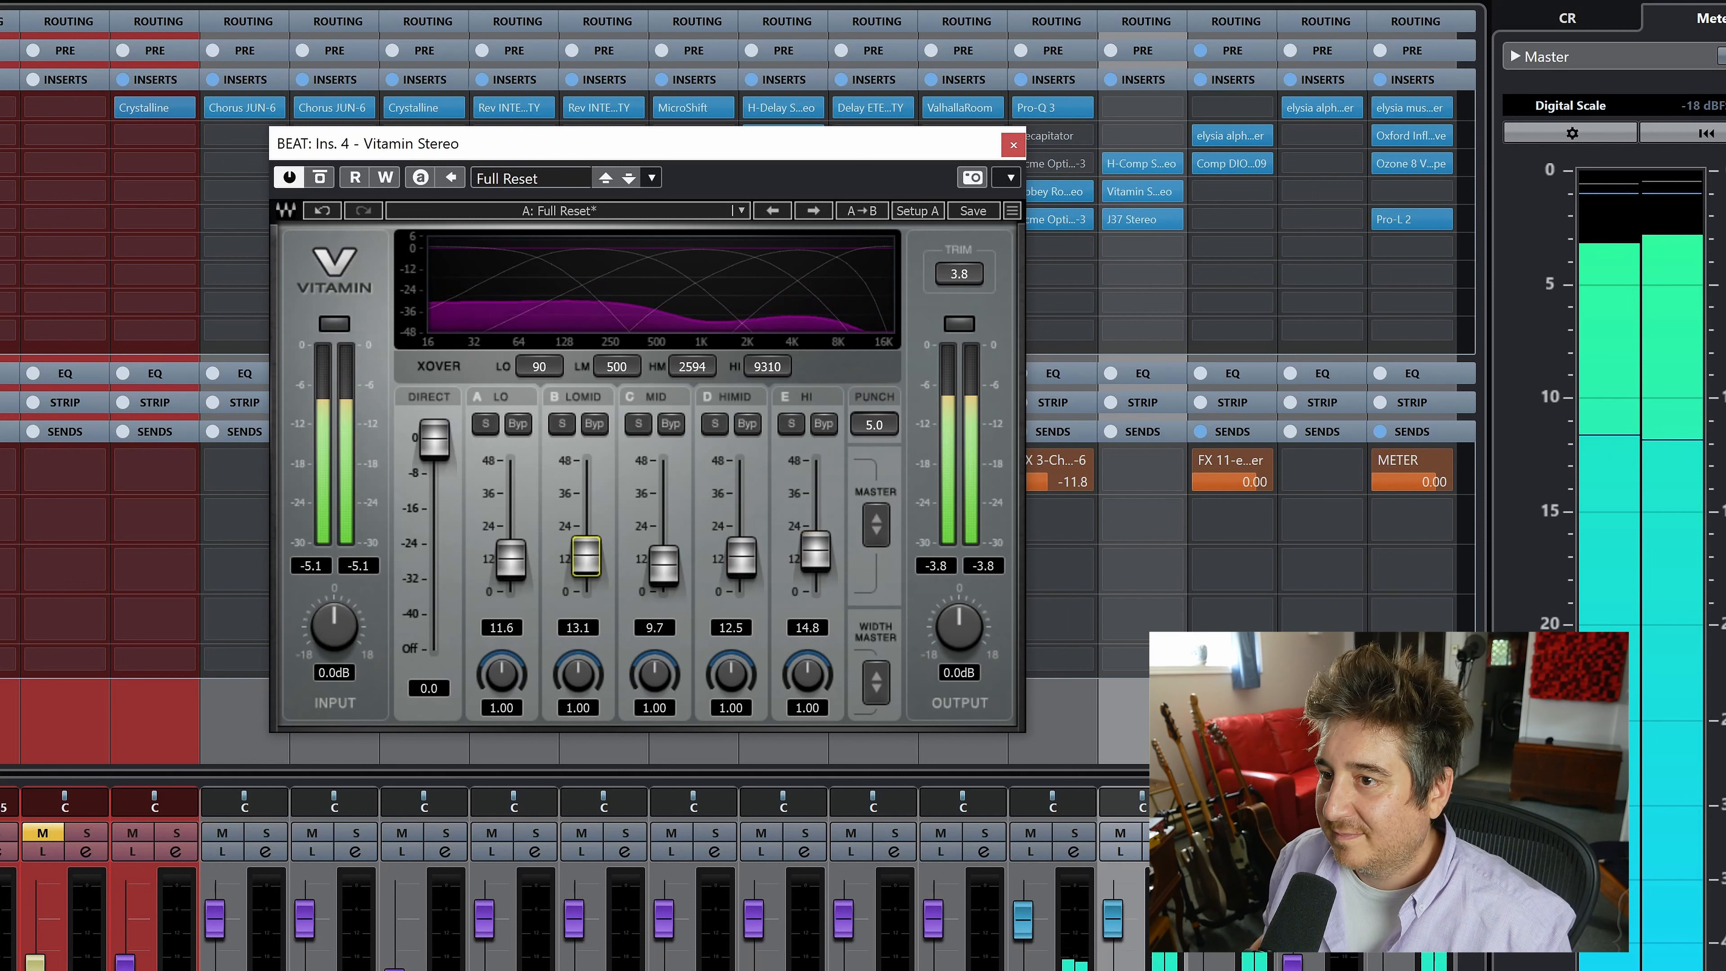
pyautogui.moveTo(510, 560); pyautogui.dragTo(510, 557)
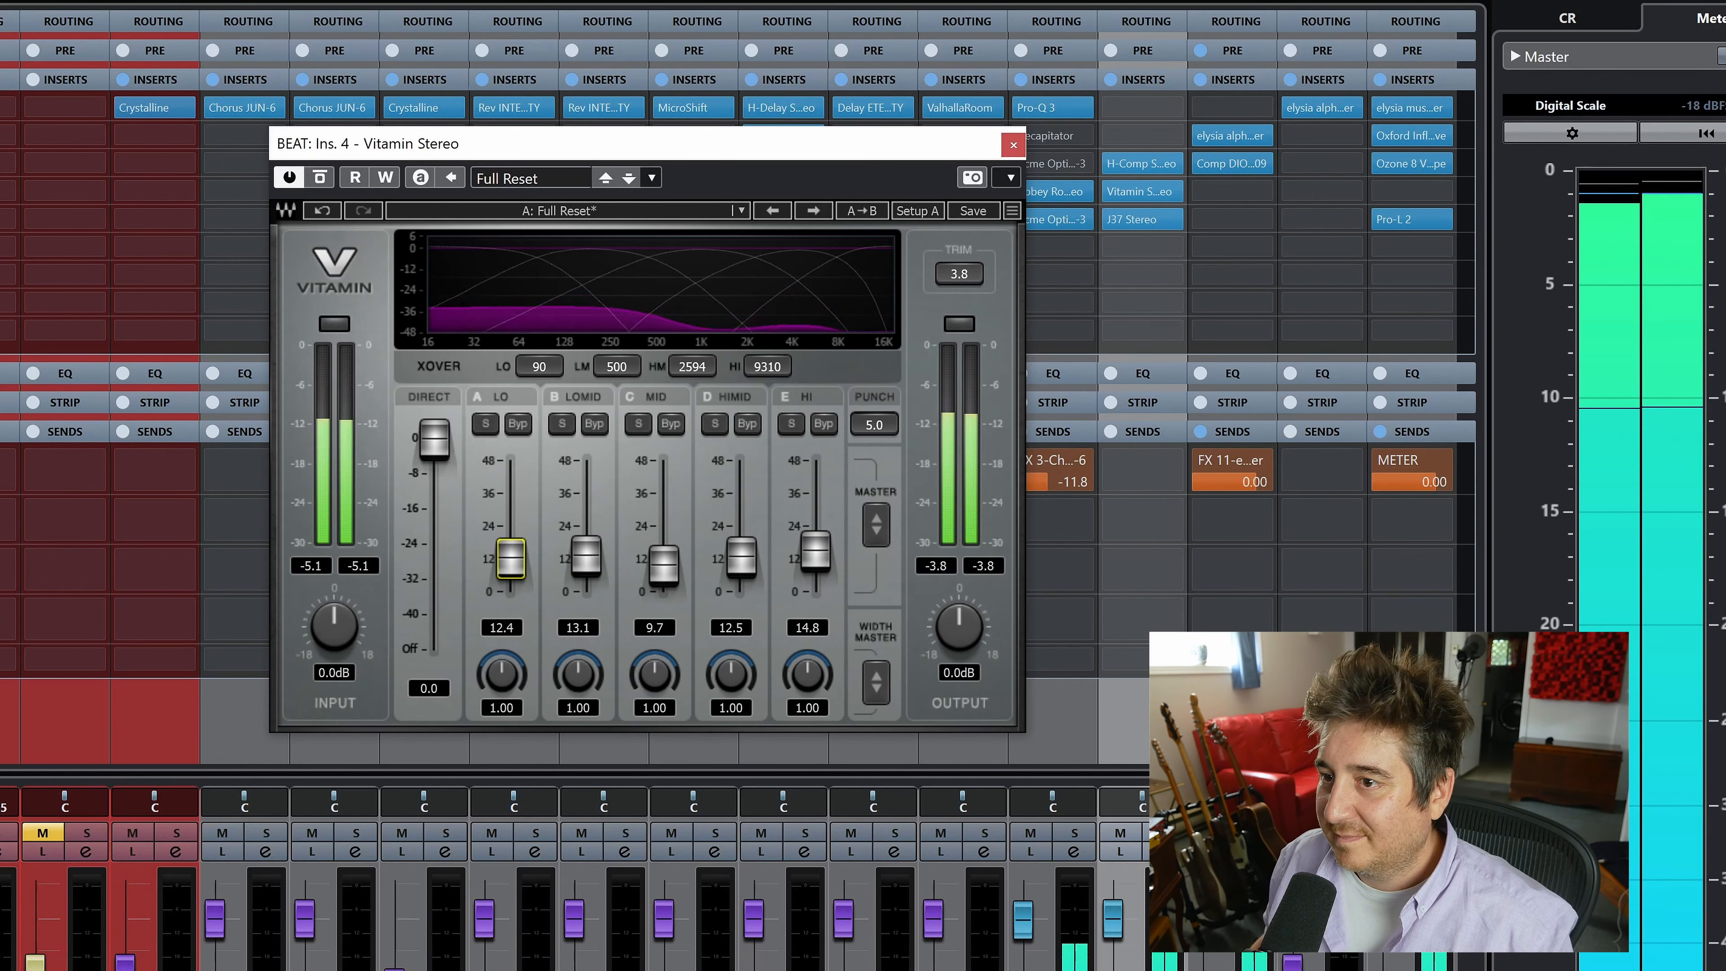
pyautogui.moveTo(510, 558); pyautogui.dragTo(510, 562)
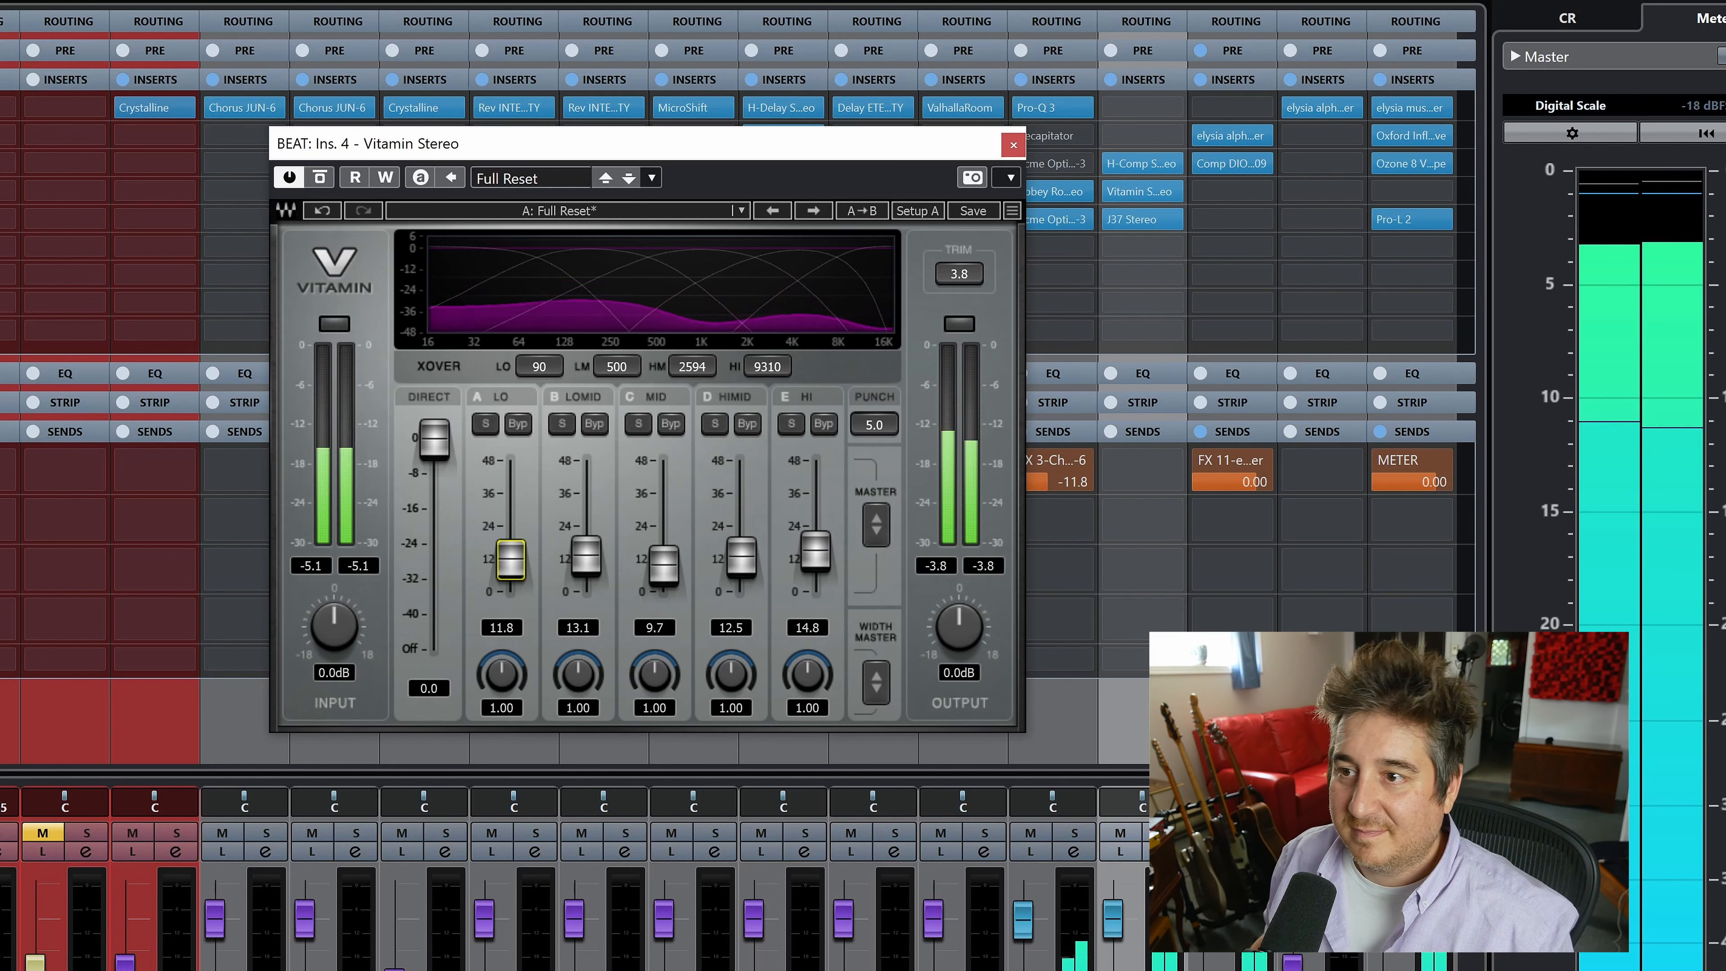
pyautogui.moveTo(663, 562); pyautogui.dragTo(815, 555)
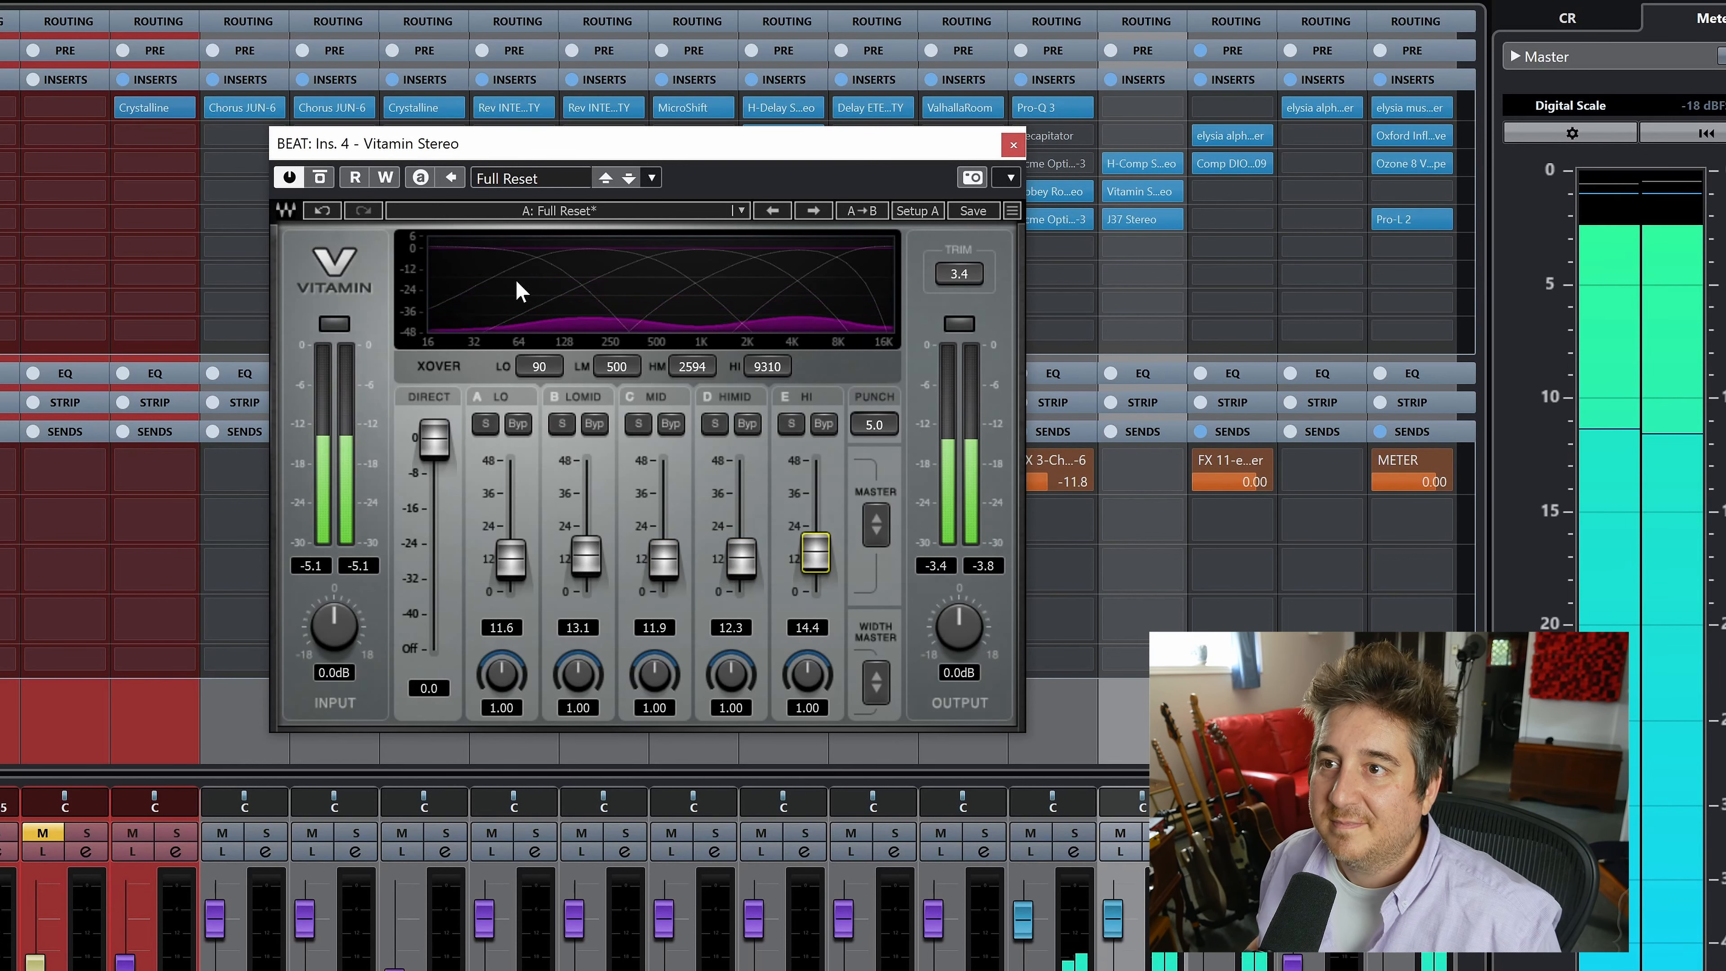
# Step: Compare the full mix with Vitamin bypassed and active on the BEAT channel
pyautogui.click(325, 178)
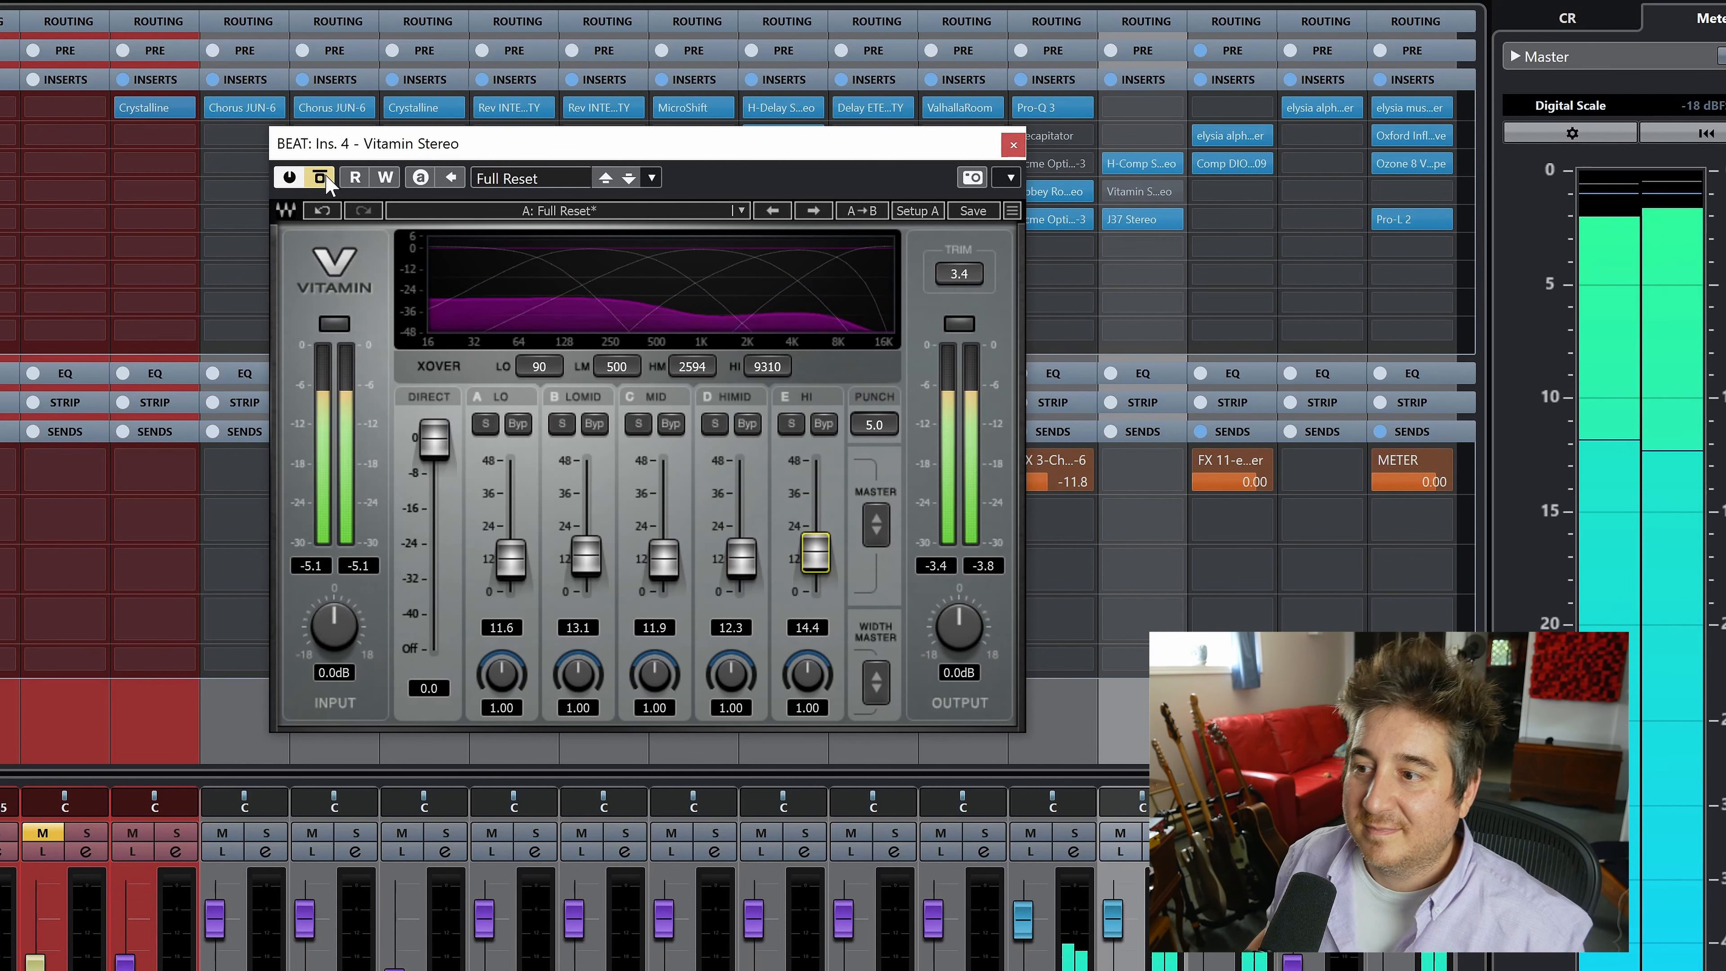
pyautogui.click(324, 178)
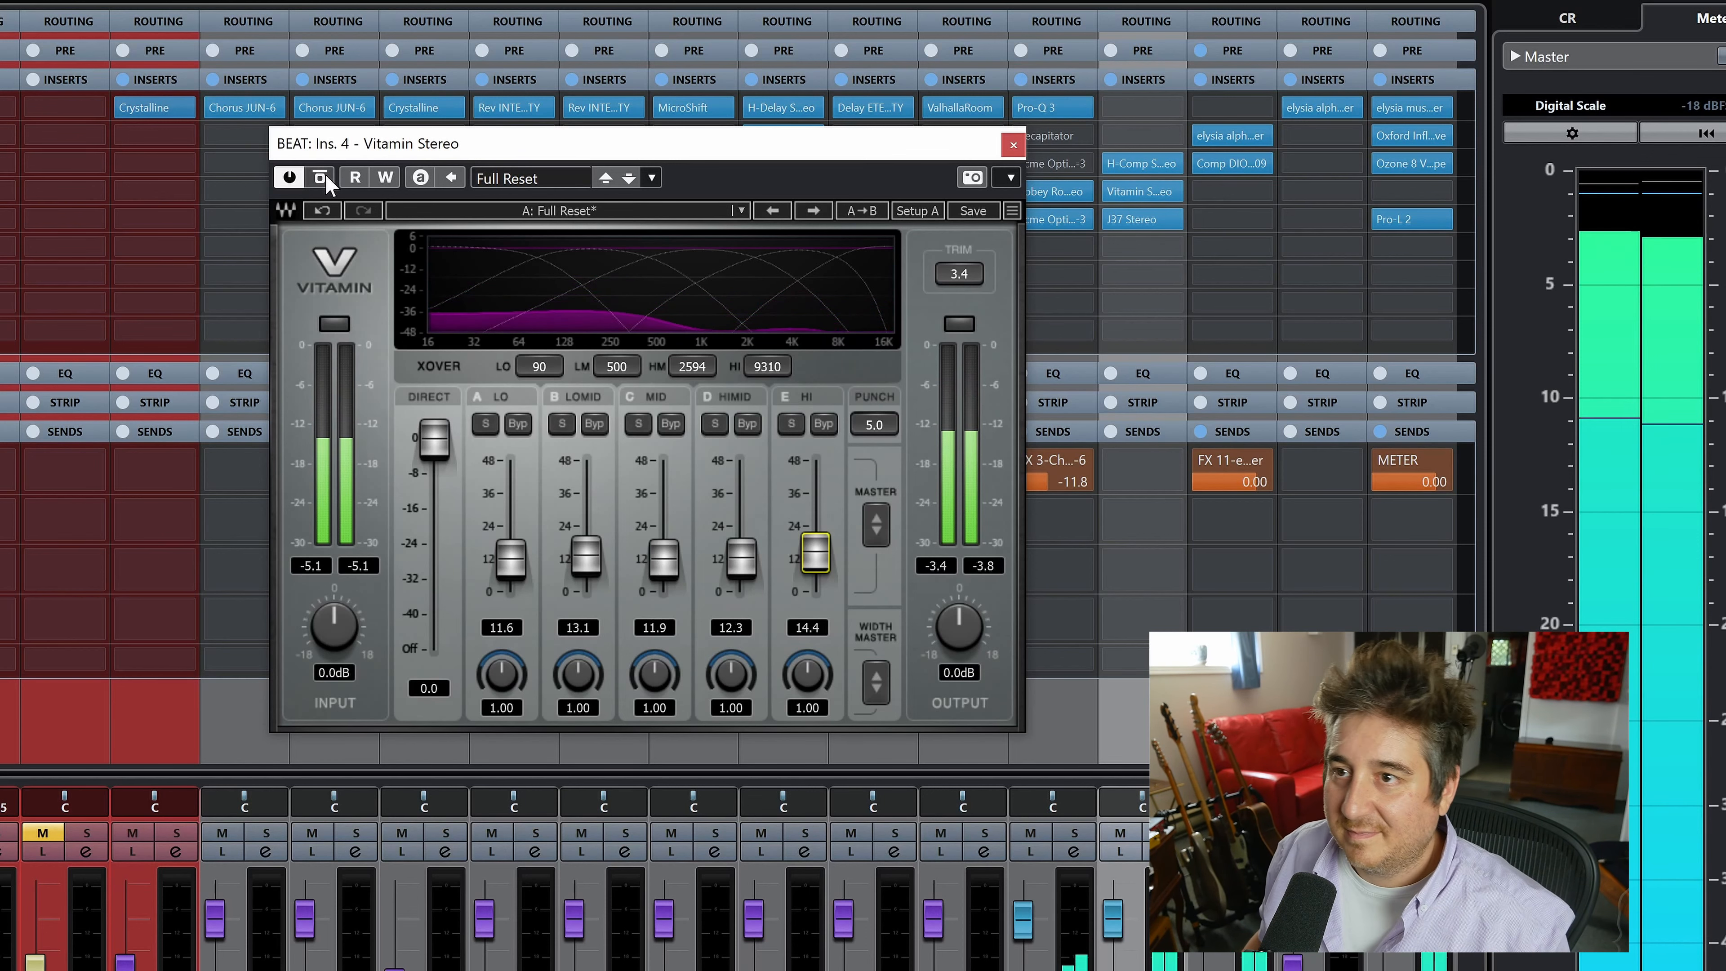
pyautogui.click(325, 178)
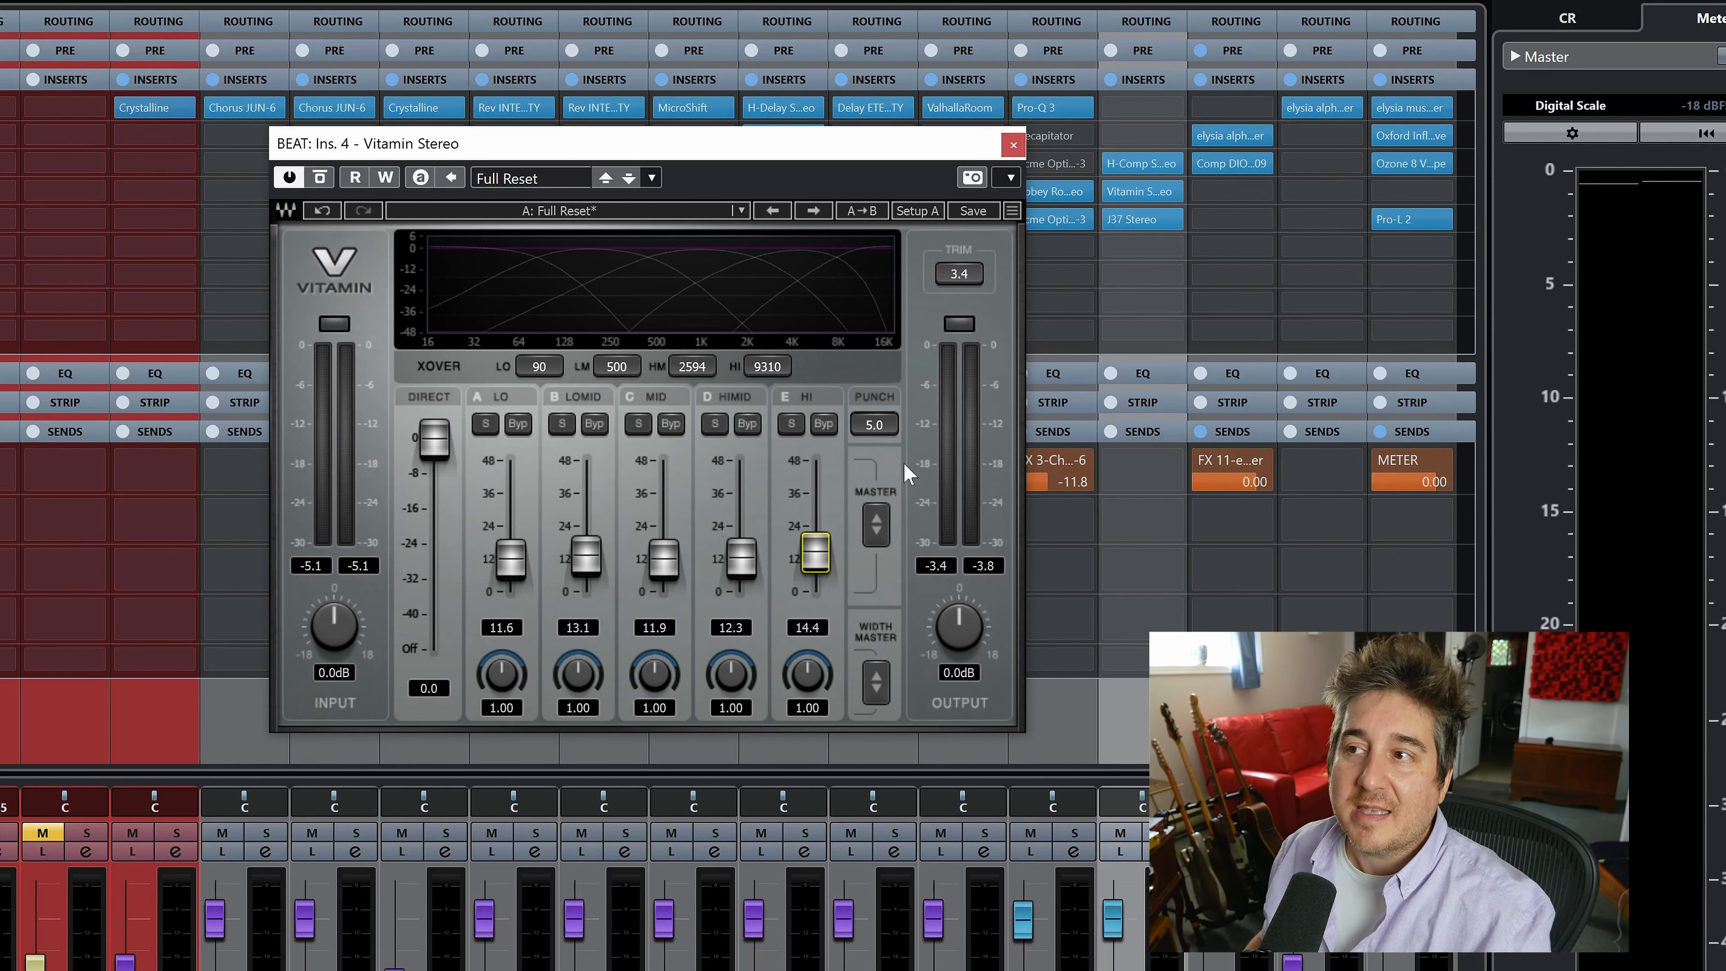
# Step: Close Vitamin and open the J37 Stereo insert on the BEAT channel, moving its window clear of the channel's inserts
pyautogui.click(1013, 147)
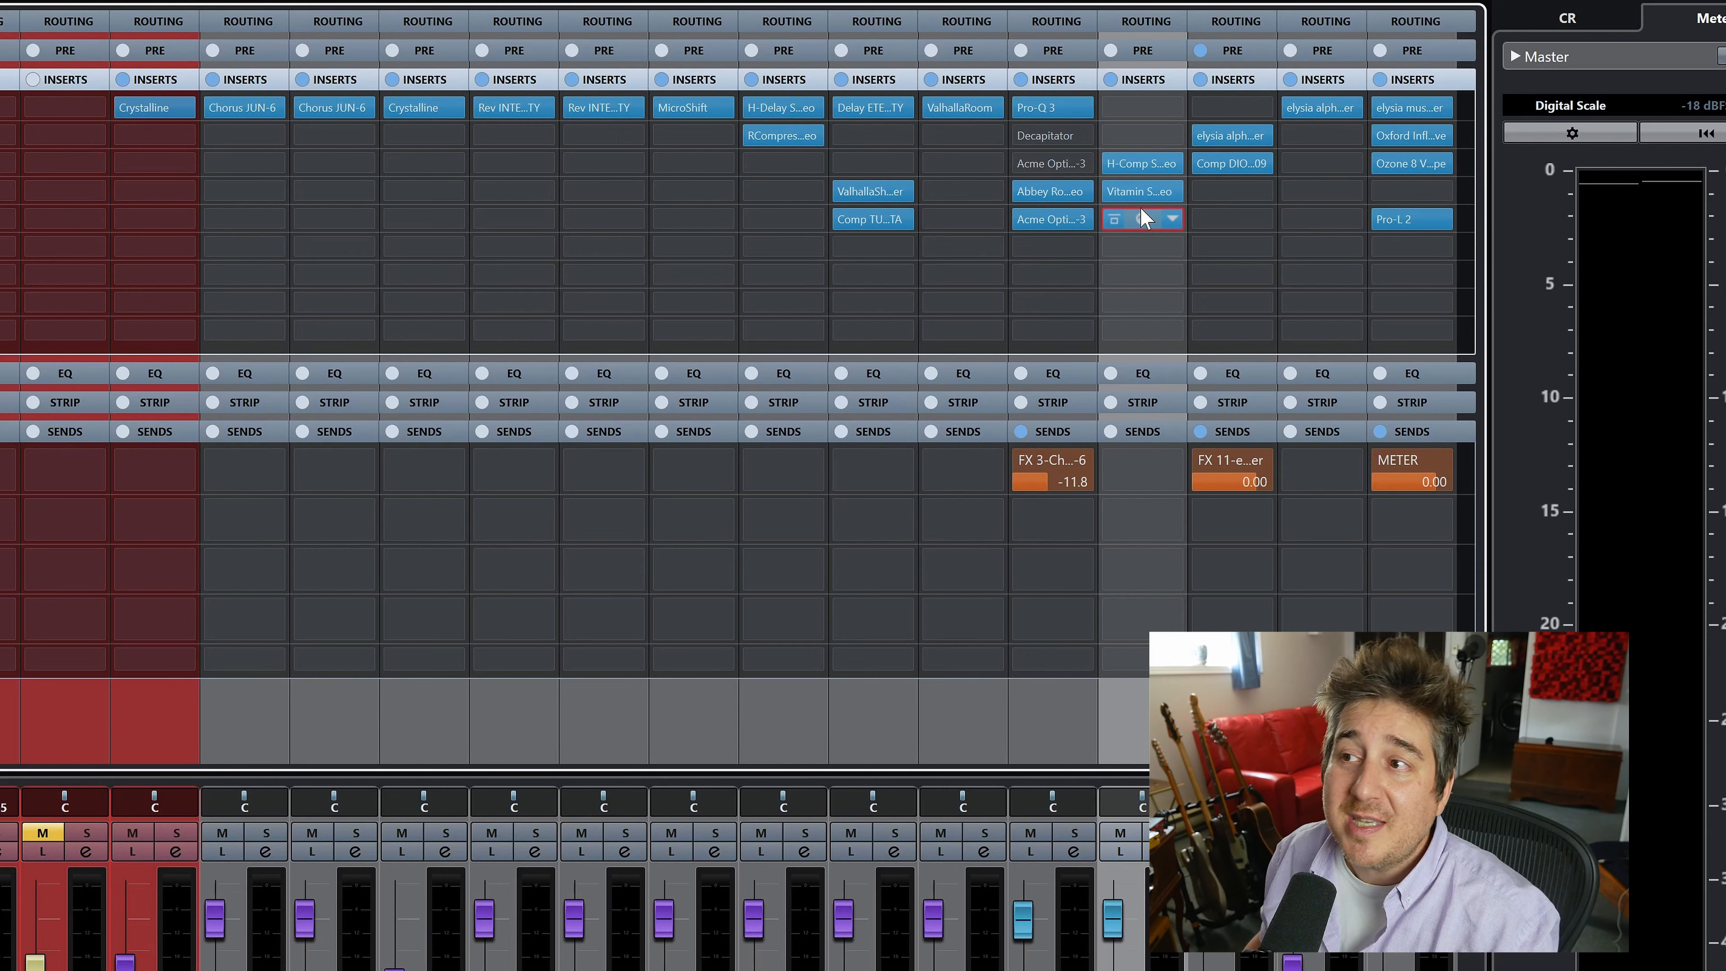
pyautogui.click(1142, 218)
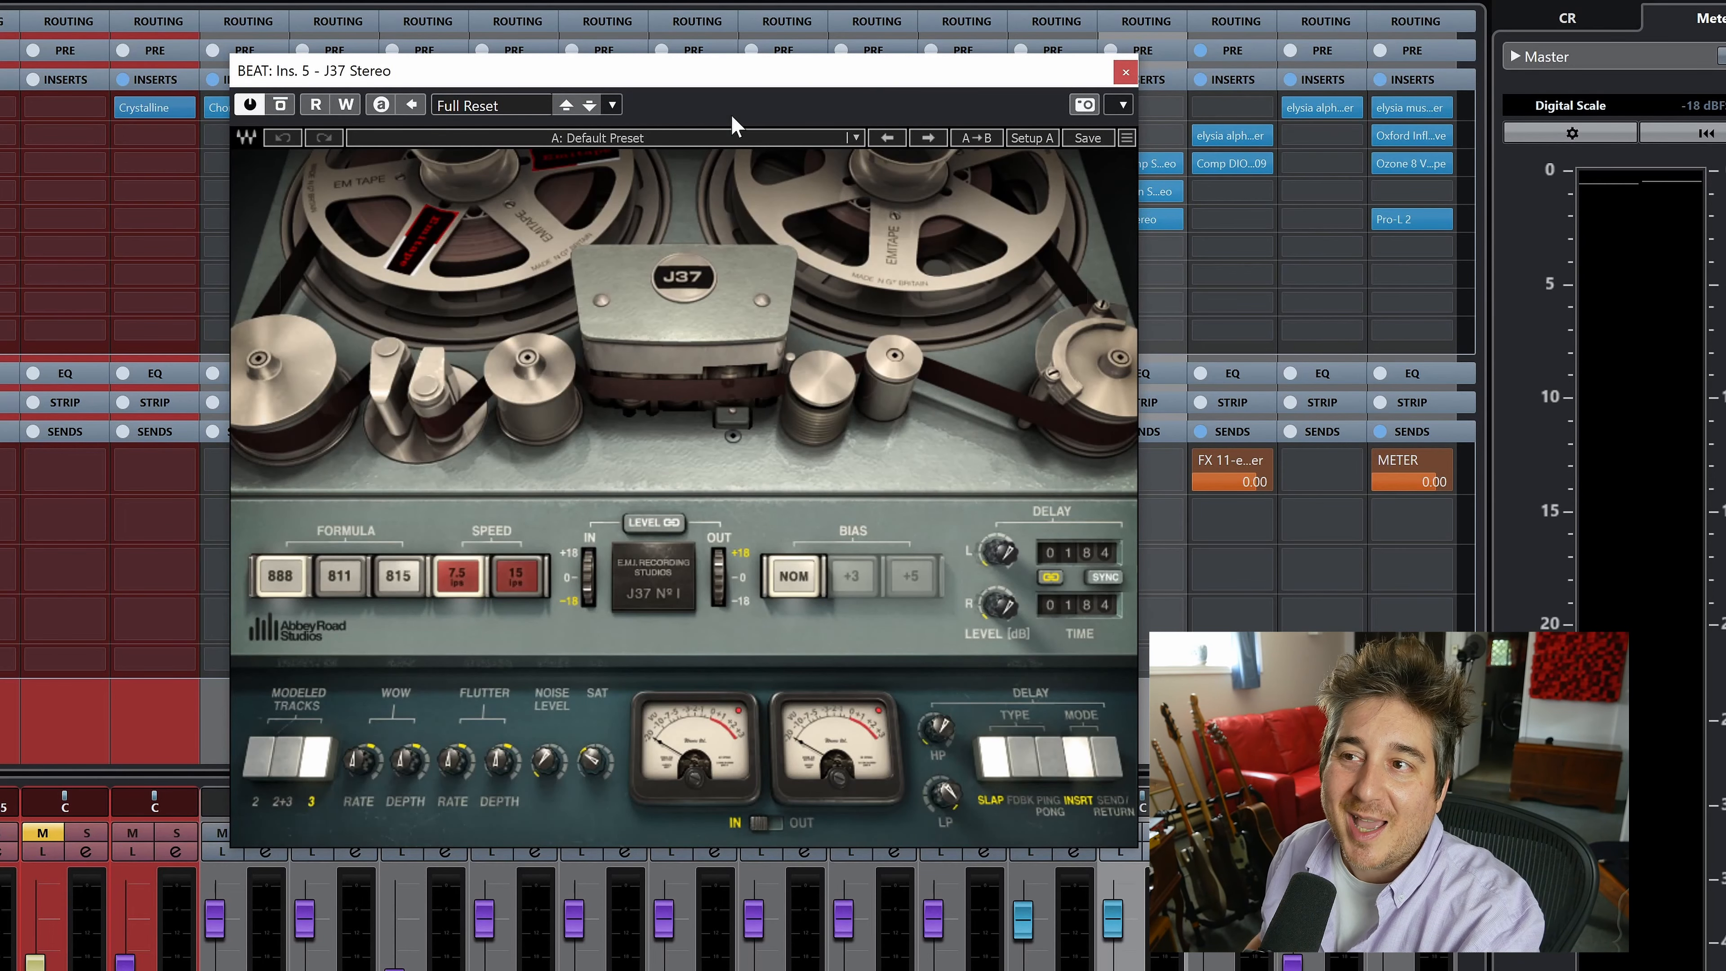
pyautogui.moveTo(692, 69); pyautogui.dragTo(615, 34)
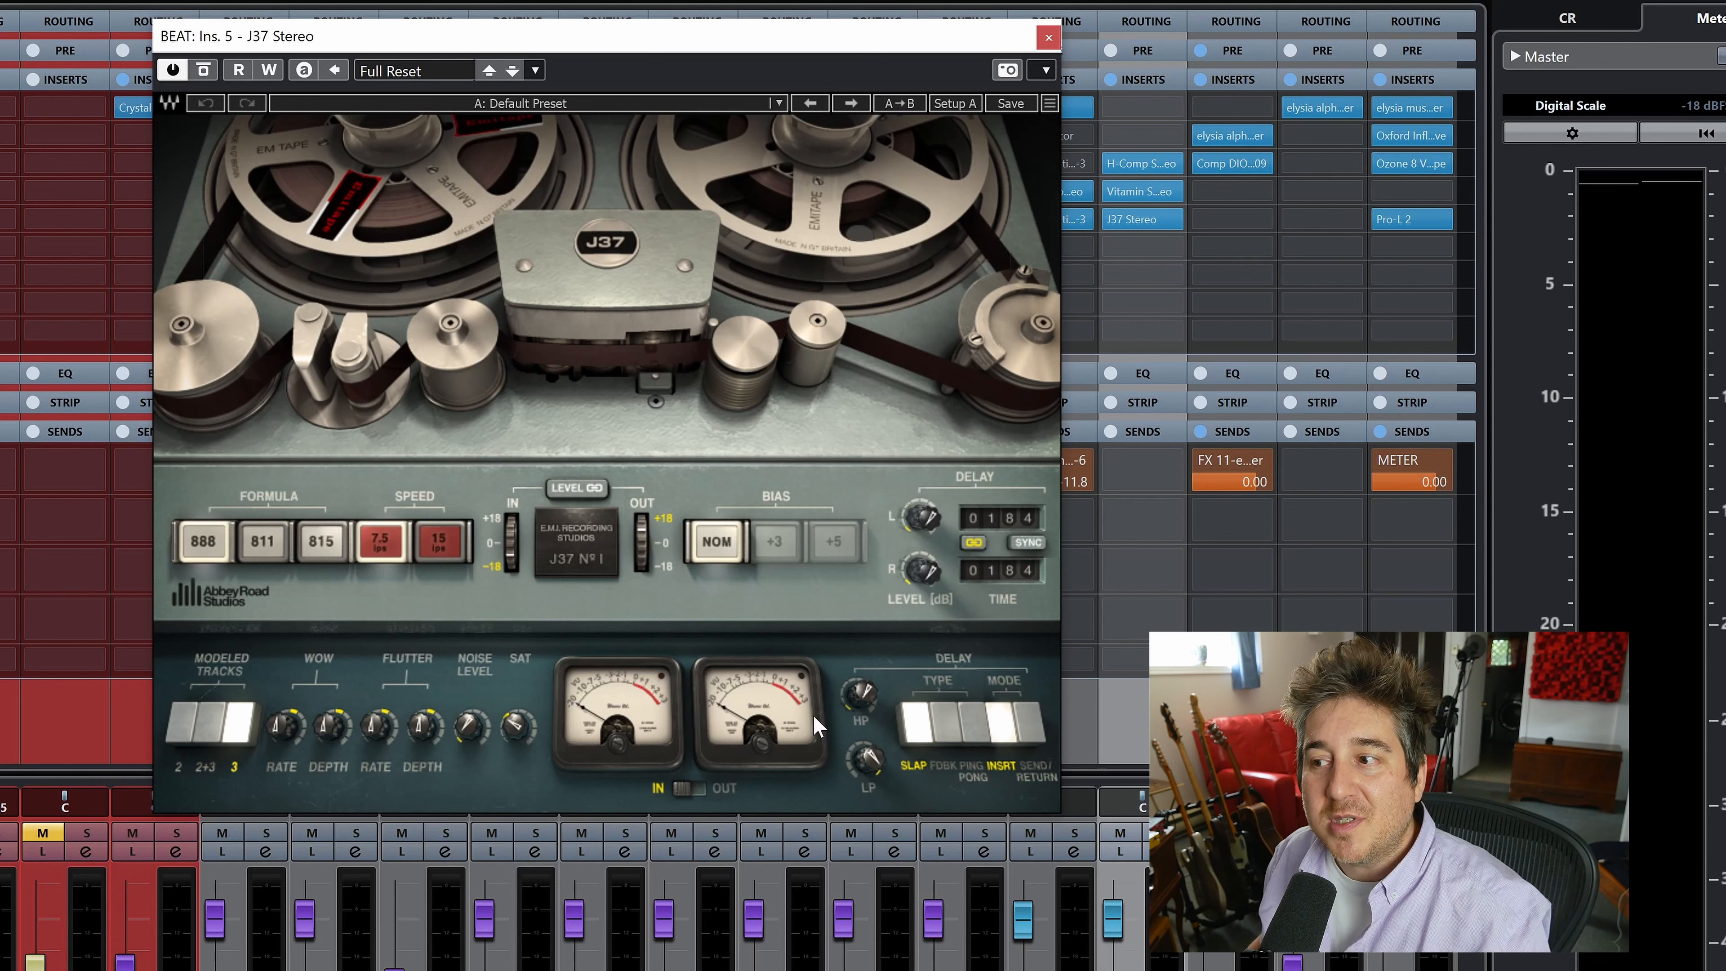
# Step: Solo the BEAT channel and play it, comparing the sound with J37 bypassed and active
pyautogui.click(177, 832)
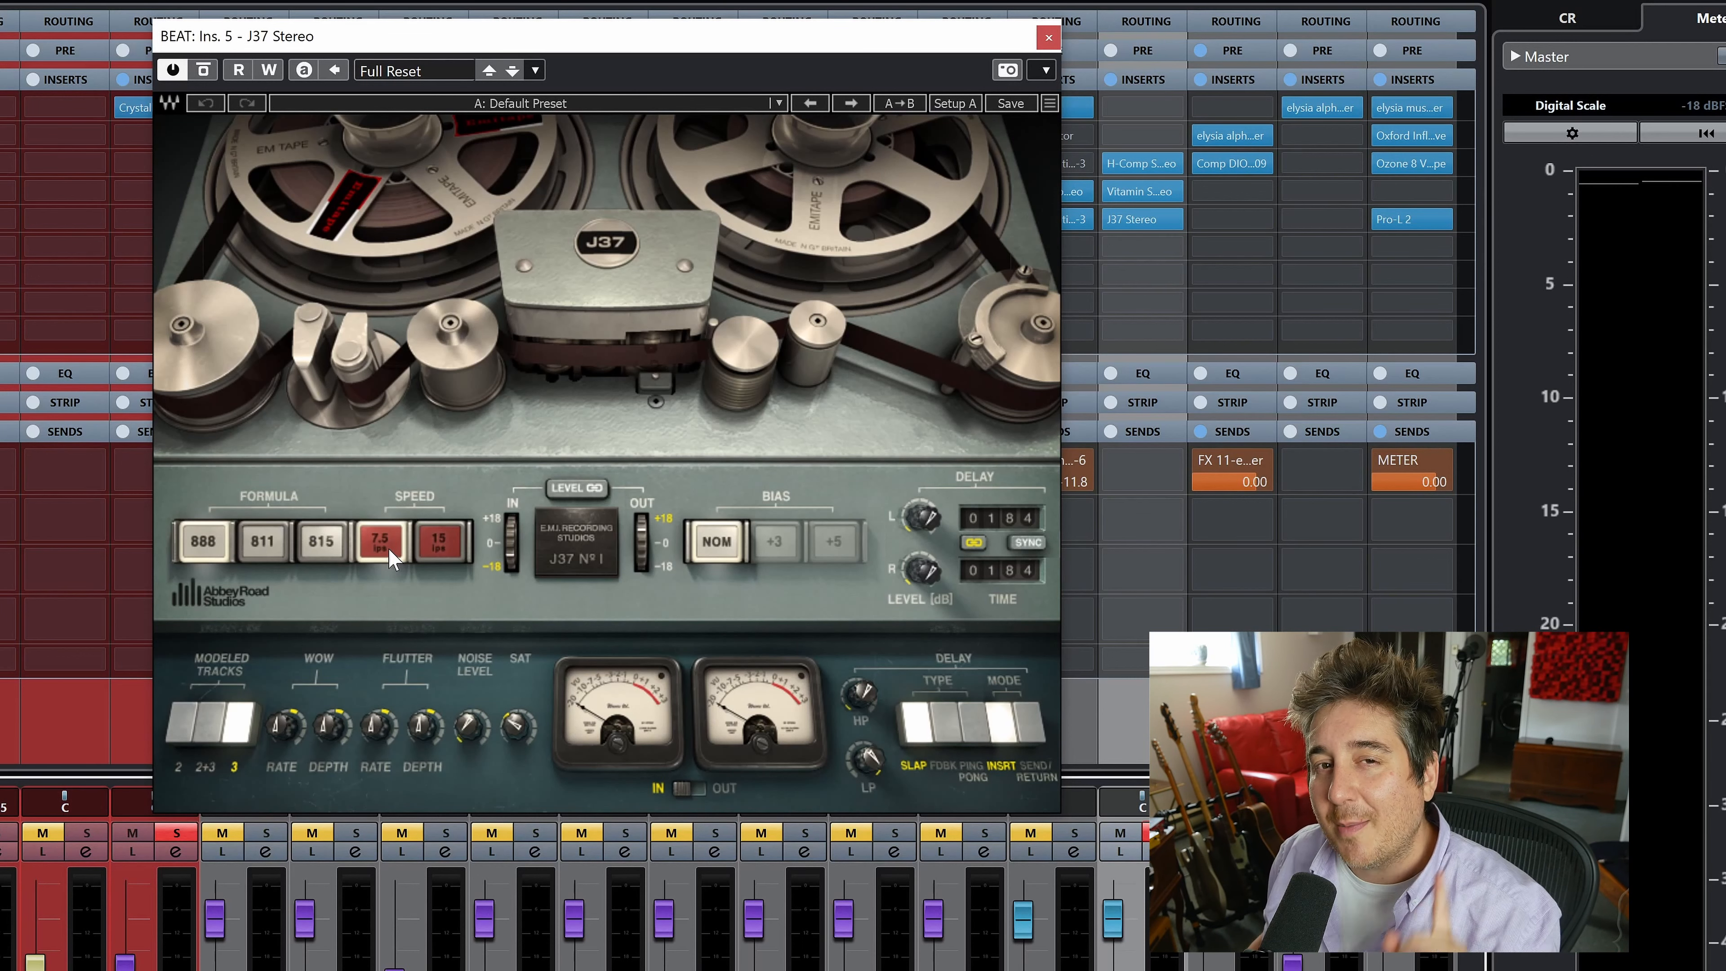
pyautogui.press('space')
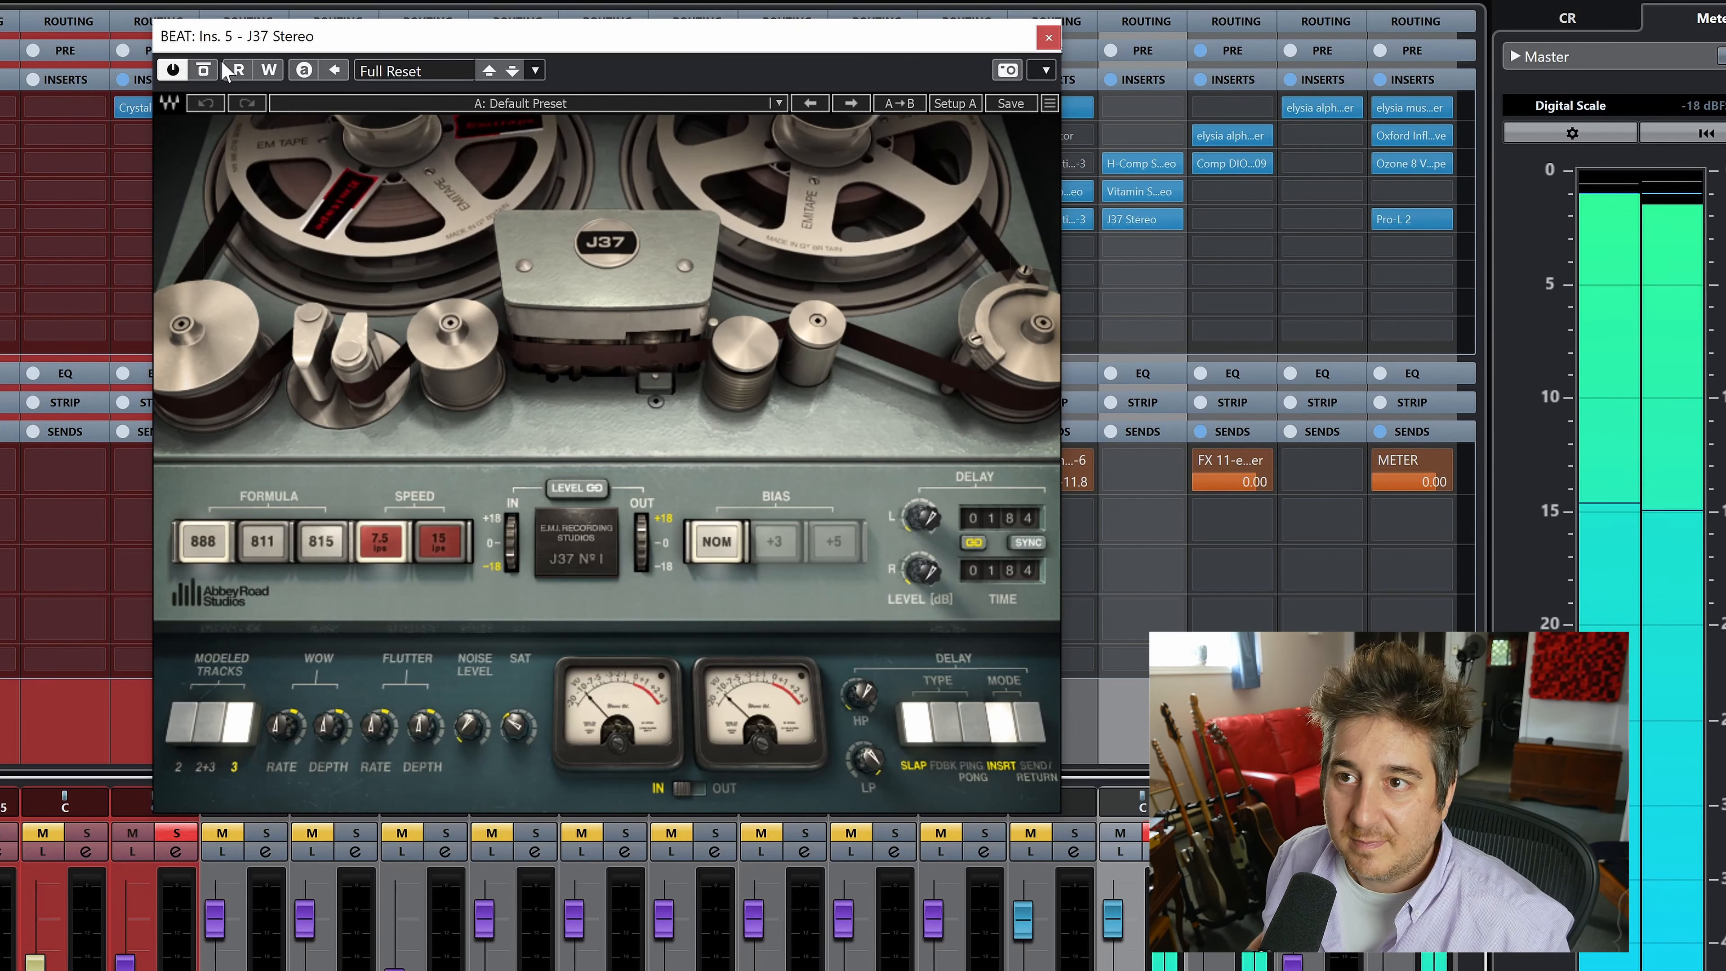
pyautogui.click(203, 71)
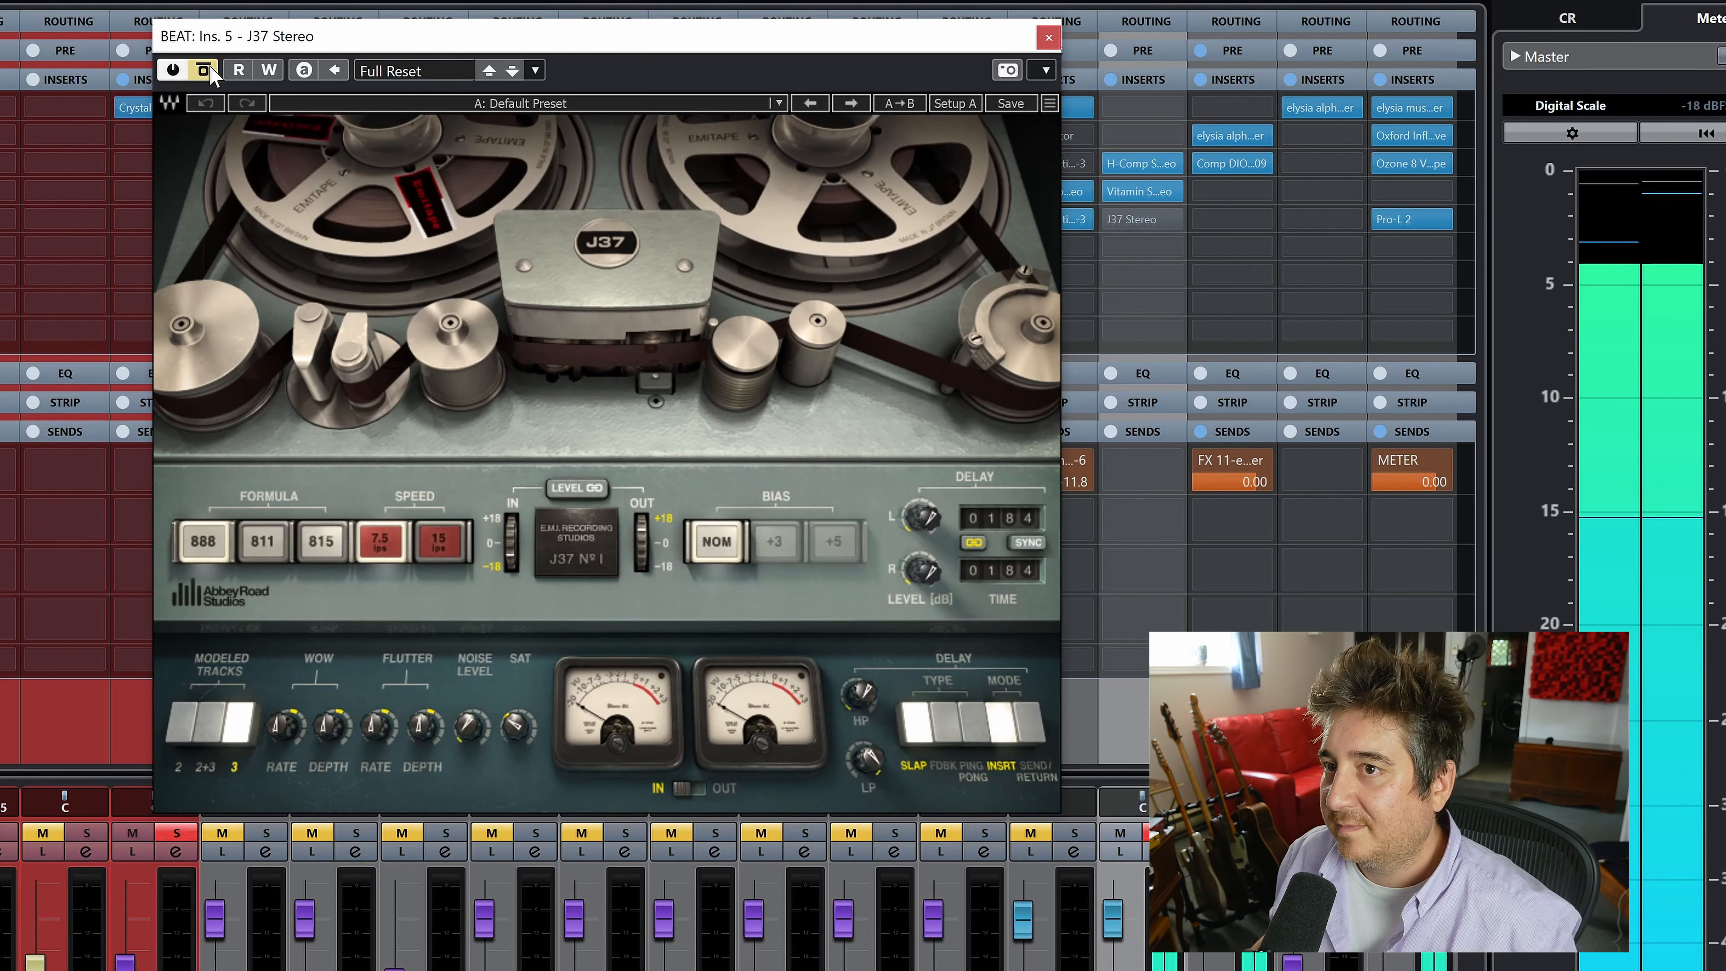
pyautogui.click(203, 70)
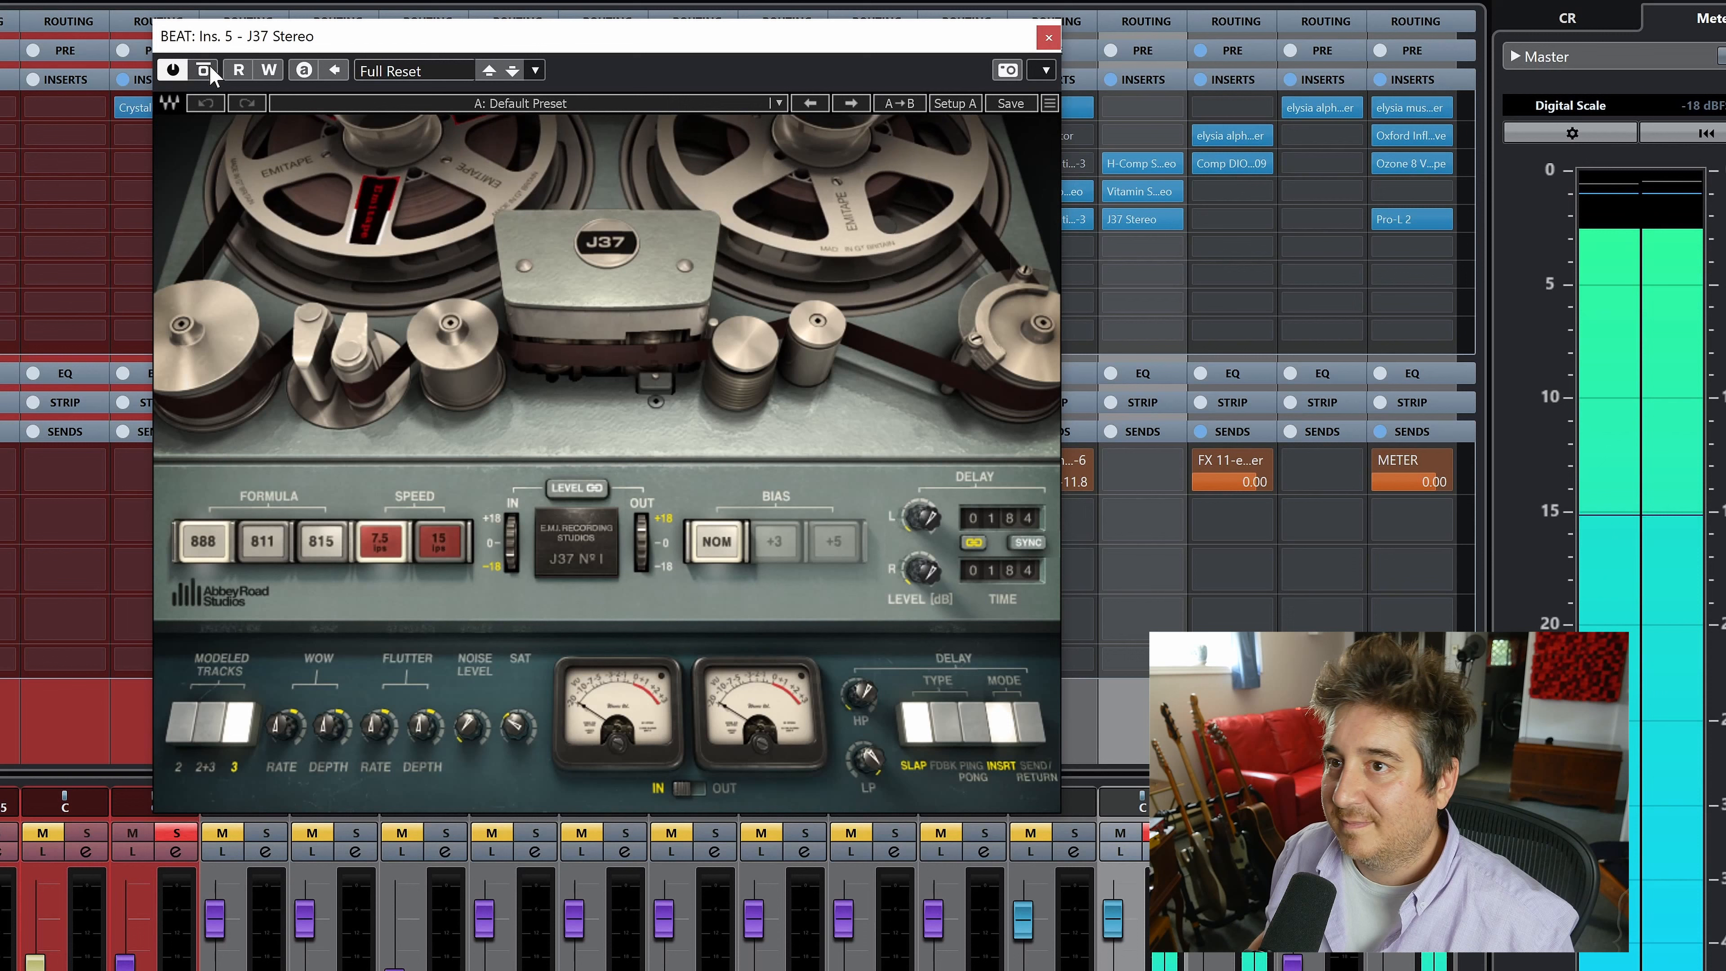
# Step: Repeat the J37 bypass comparison on the soloed BEAT channel, resuming playback for another pass and leaving the plug-in active
pyautogui.click(203, 70)
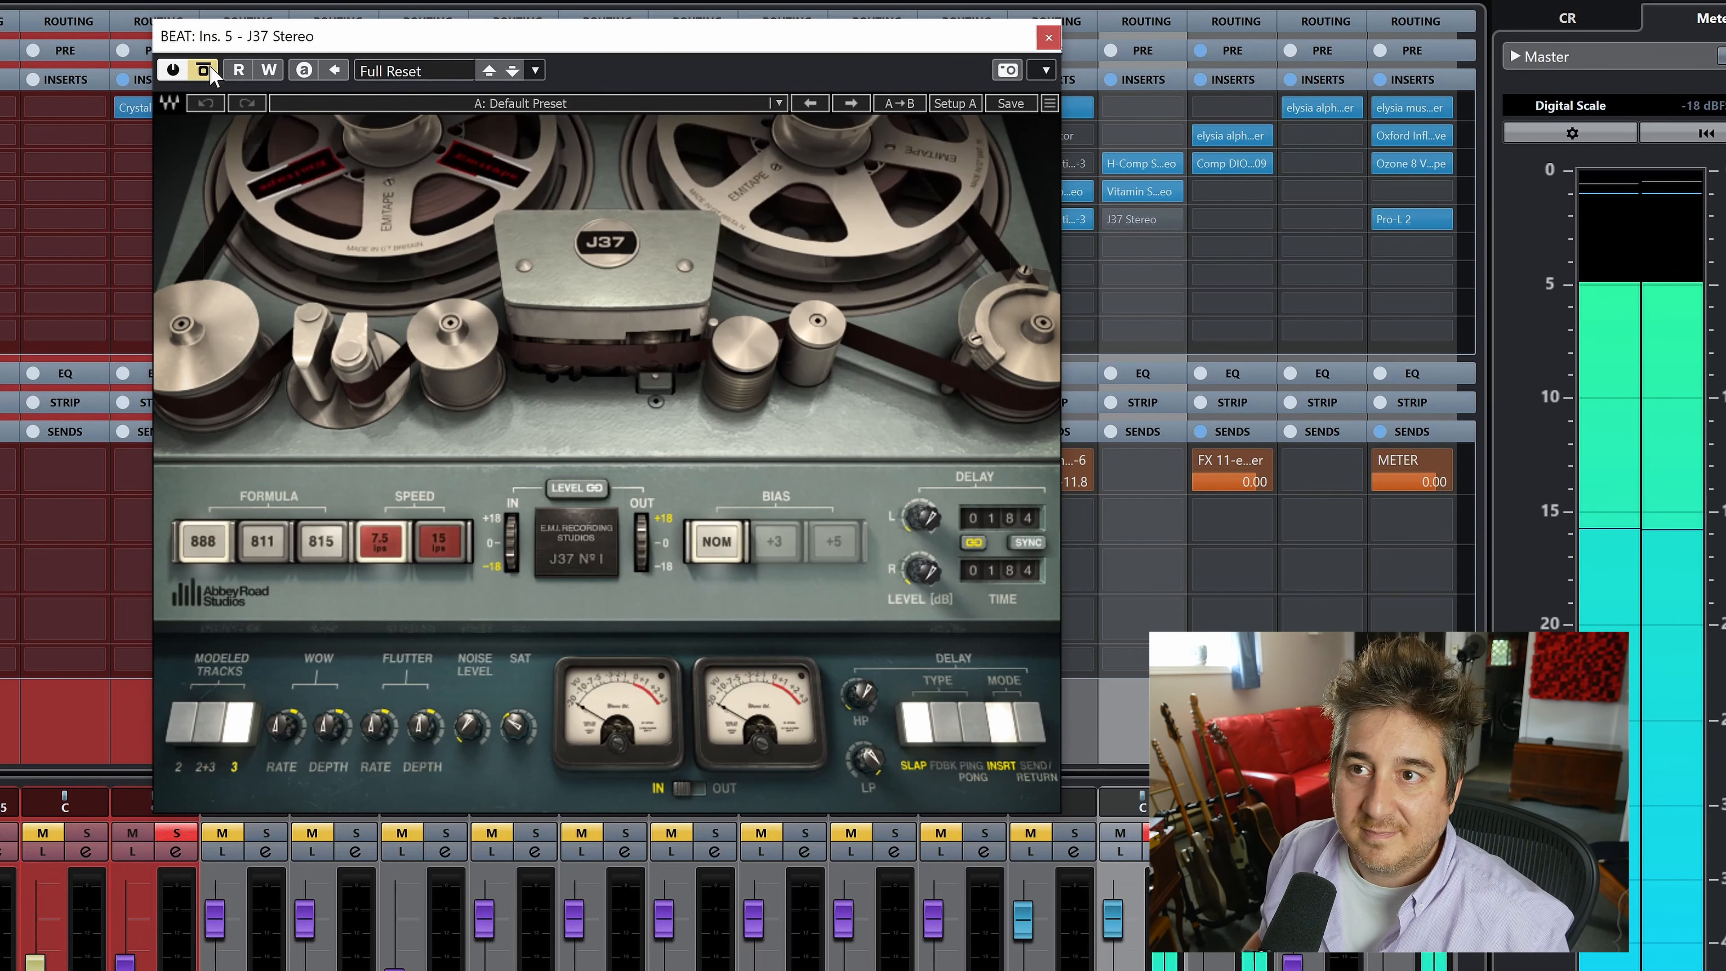
pyautogui.click(209, 68)
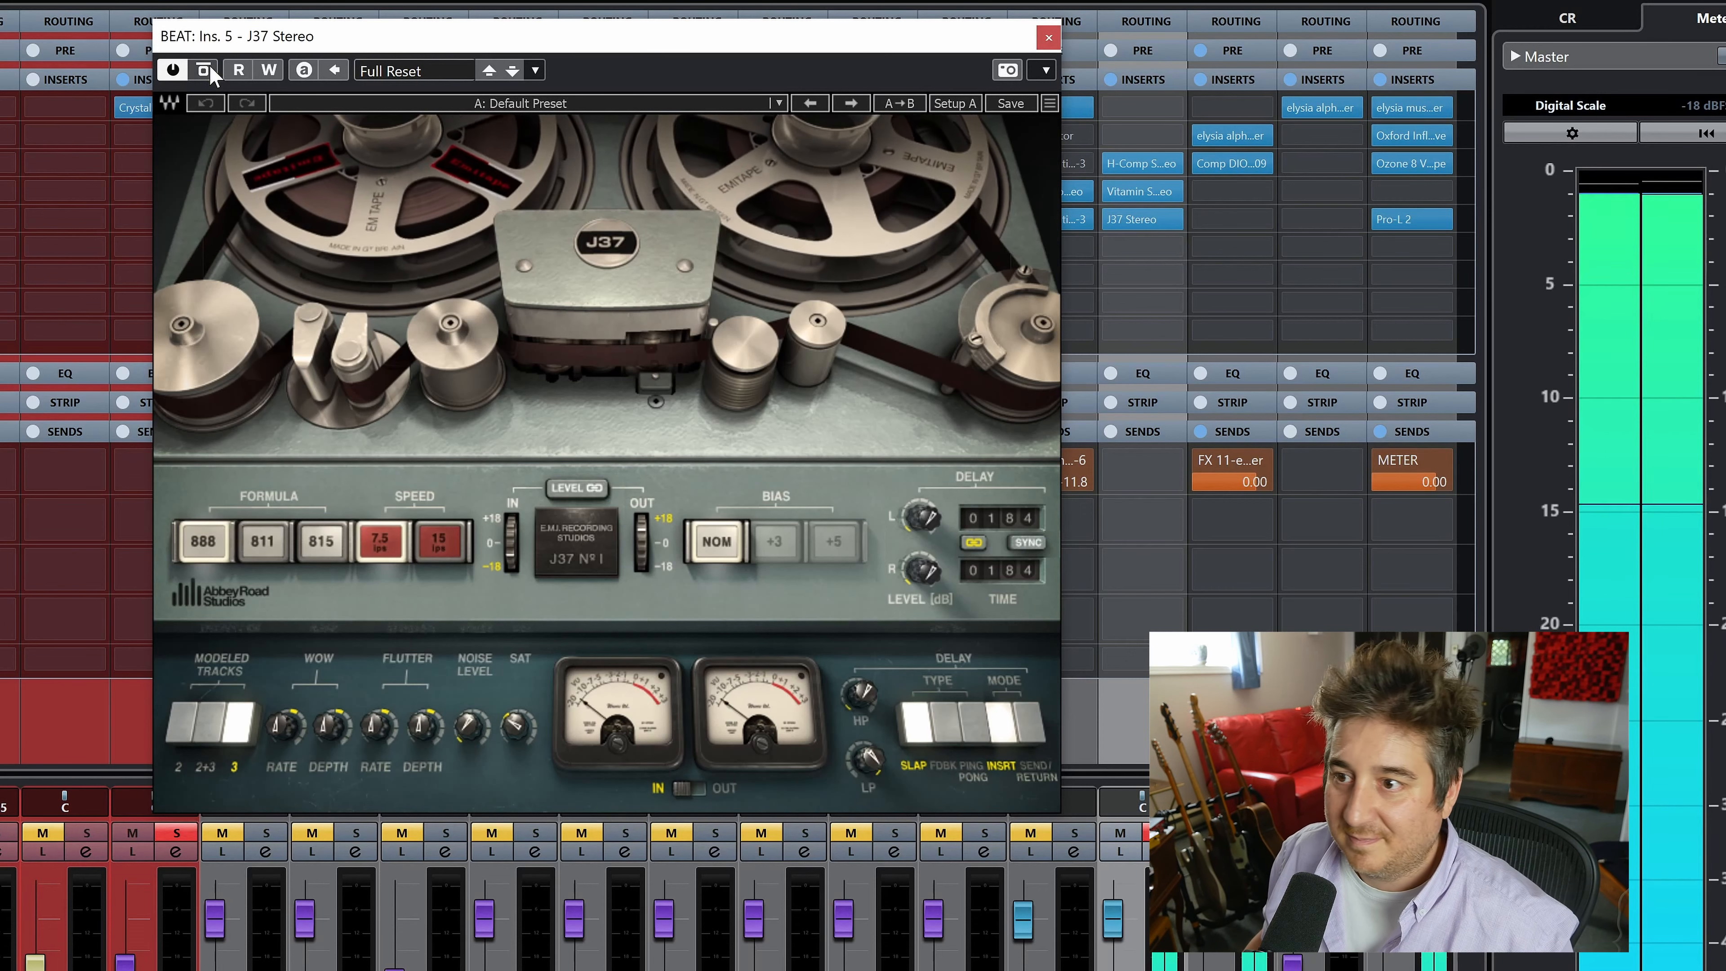
pyautogui.click(203, 69)
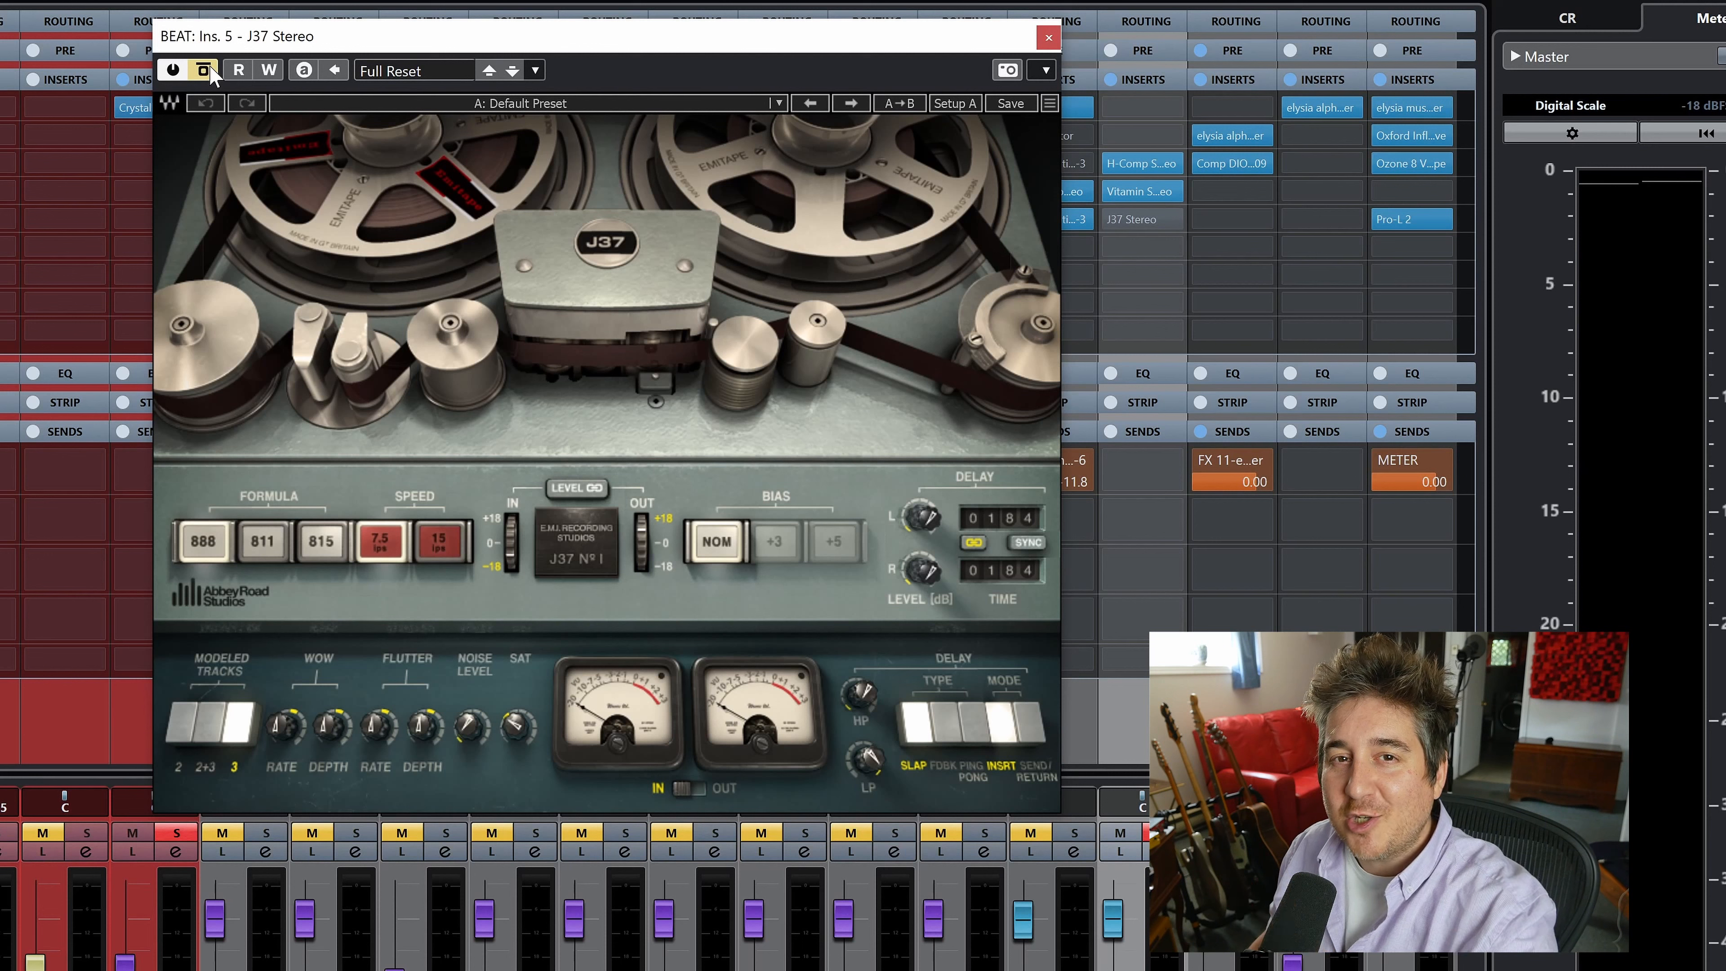
pyautogui.press('space')
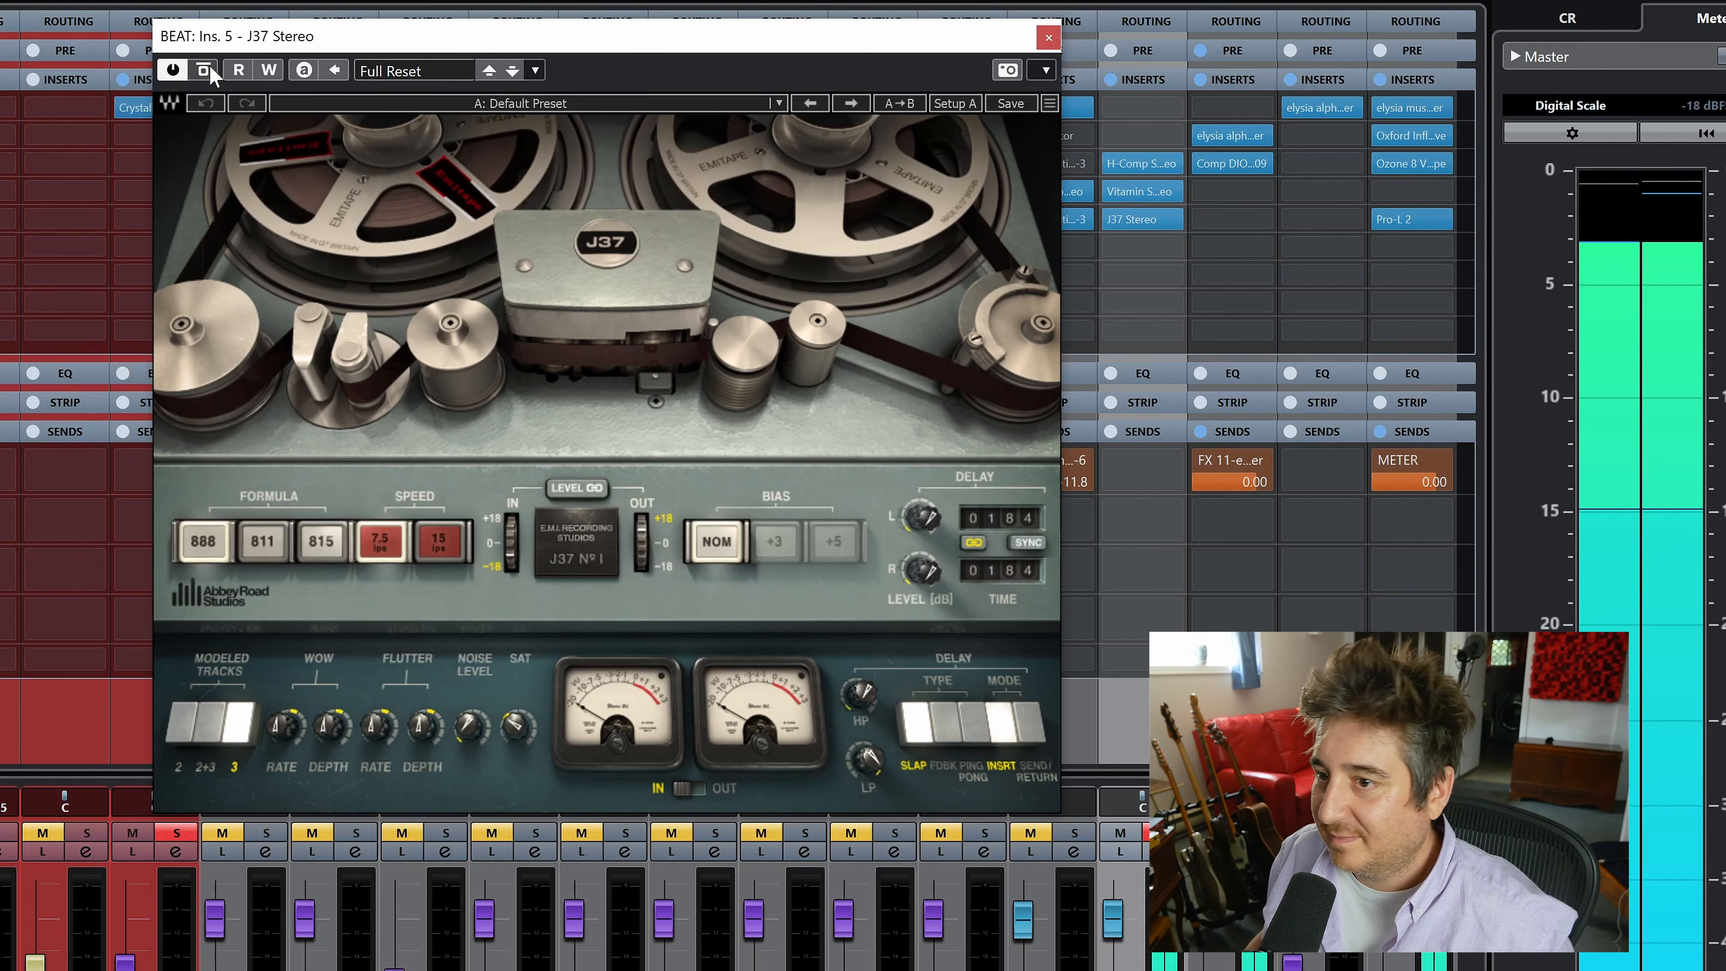
pyautogui.click(209, 66)
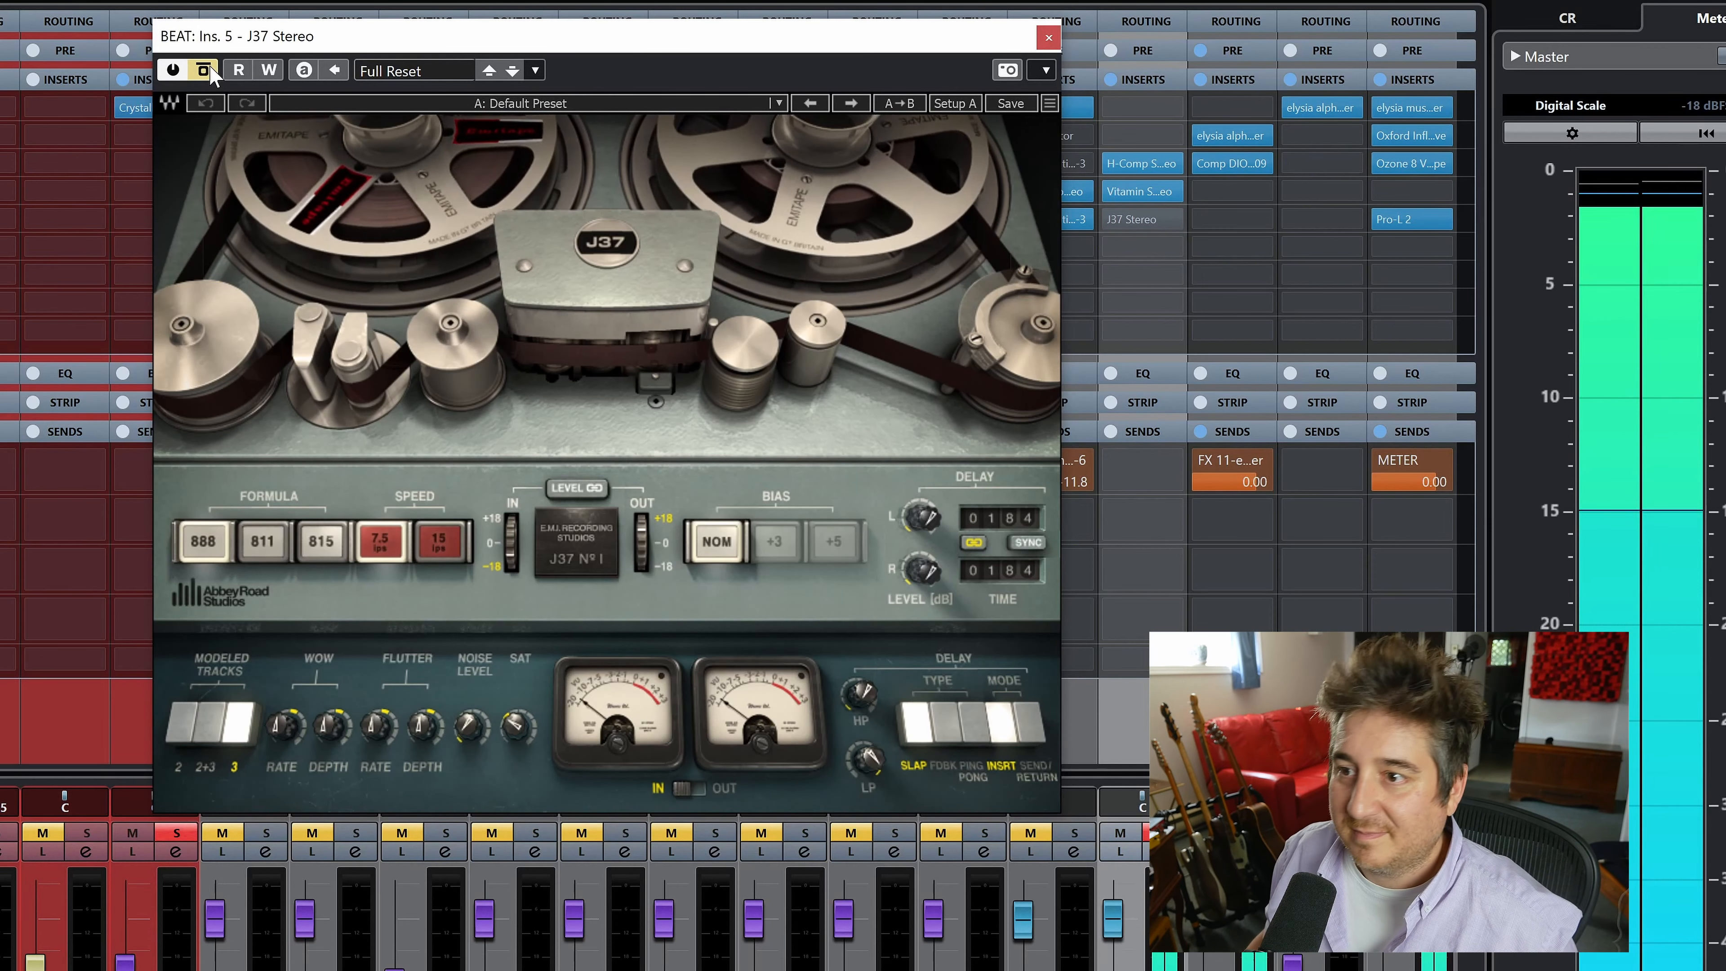
pyautogui.click(204, 69)
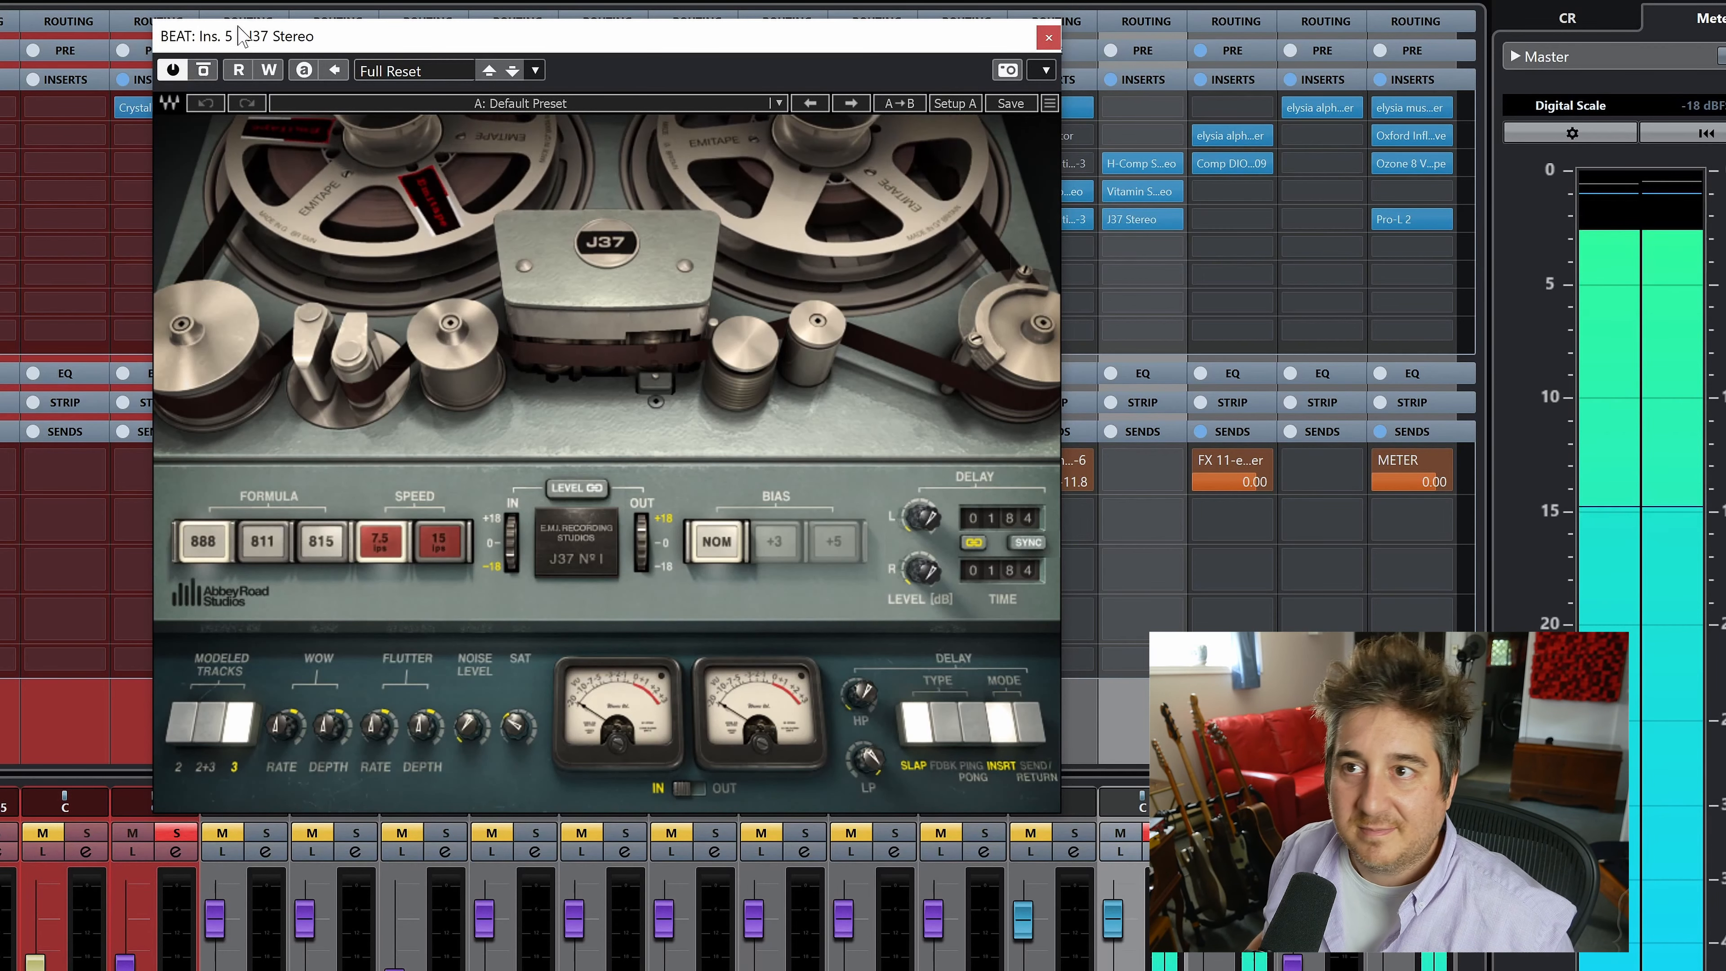